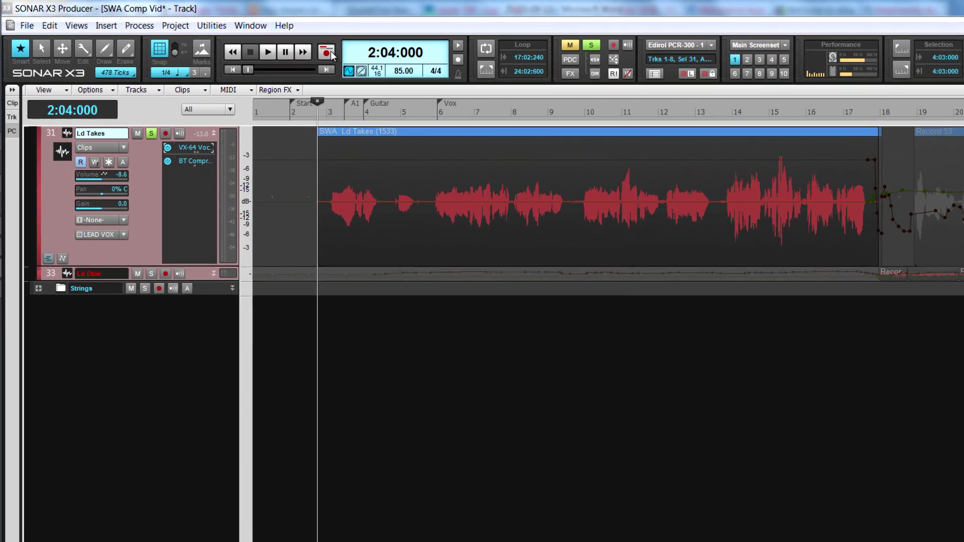
- Bring up the record-mode menu, where Comping is the active mode
right_click(283, 44)
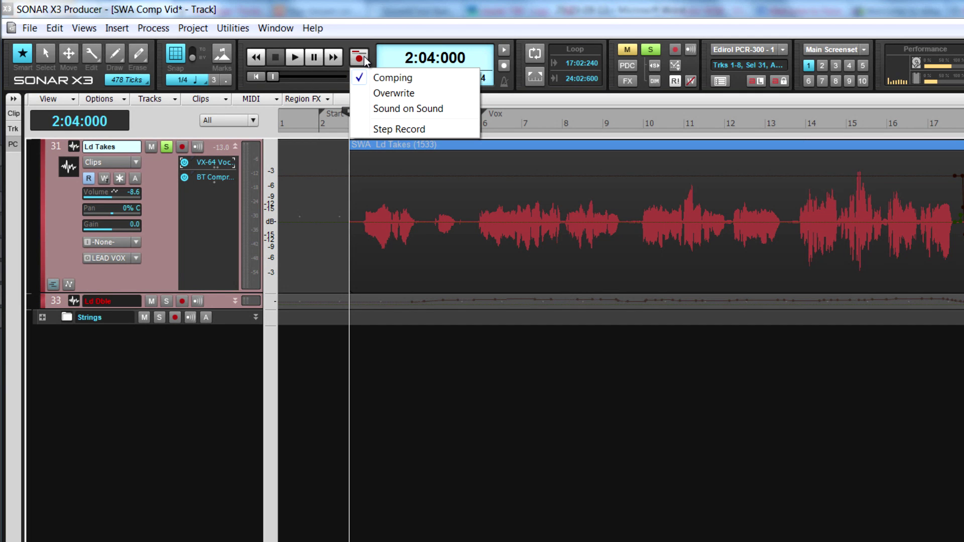
- Review the Preferences > Record options and cancel without changing anything
right_click(362, 56)
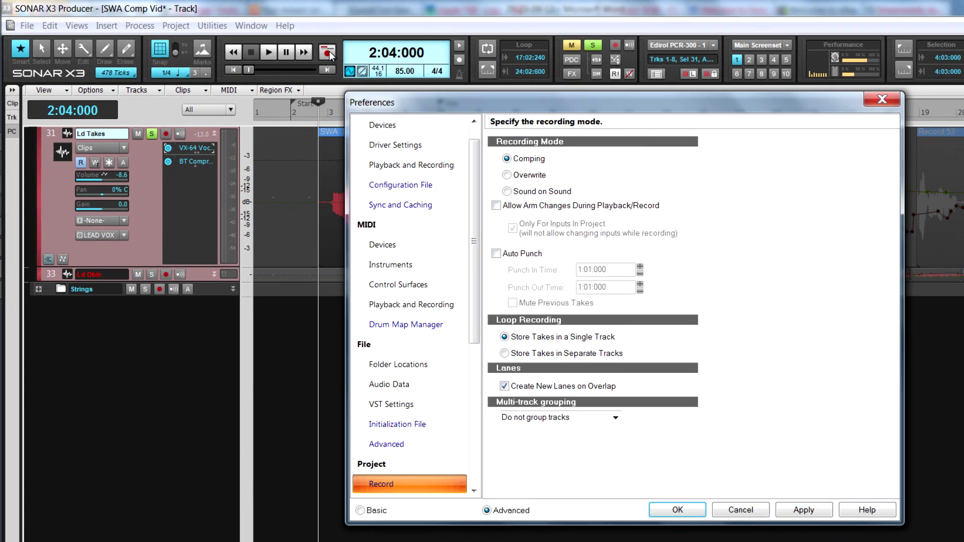
left_click(735, 508)
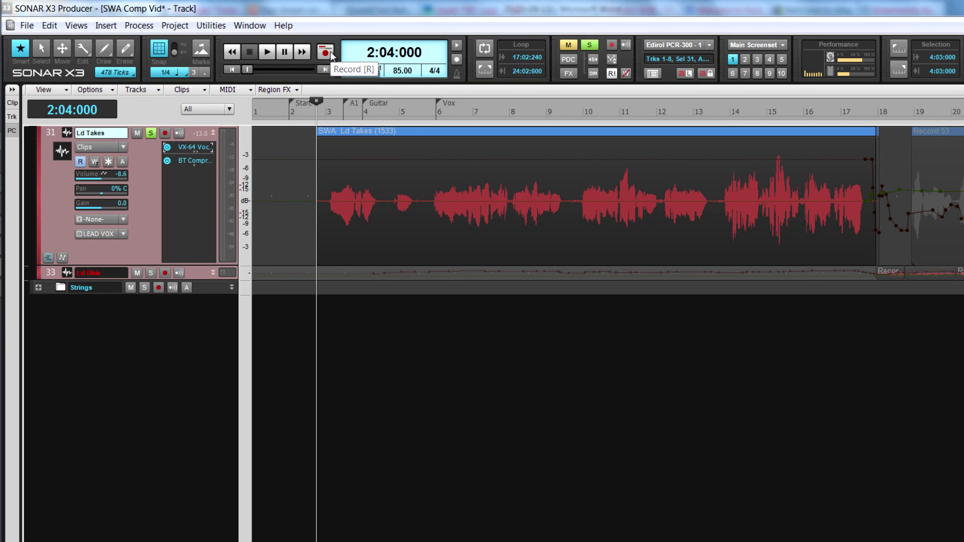
- Switch recording to Overwrite, then to Sound on Sound, and show the Ld Takes take lanes
right_click(330, 54)
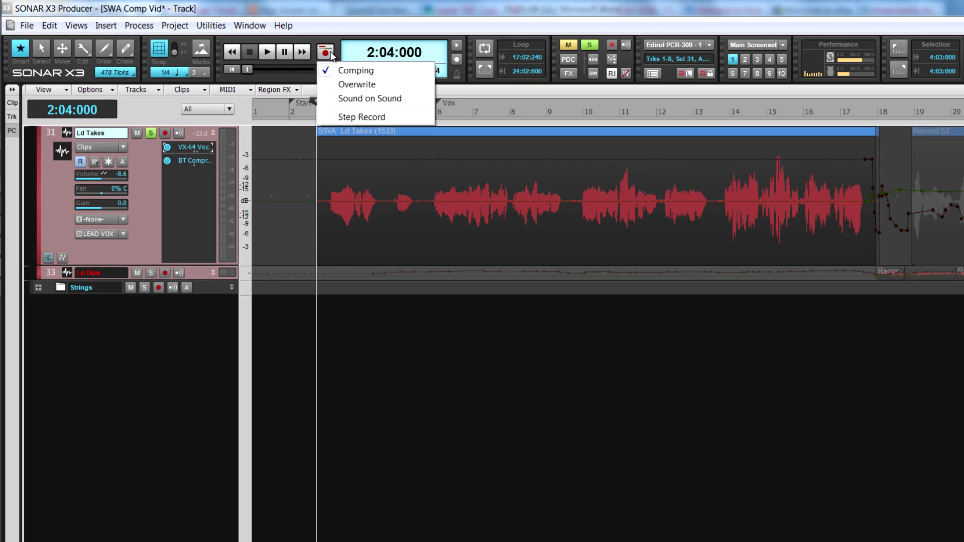
left_click(347, 85)
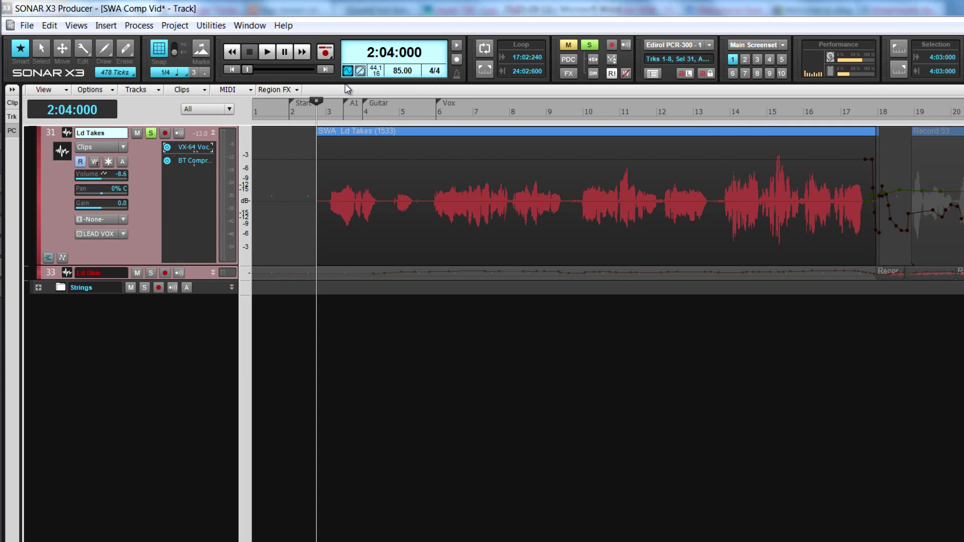
right_click(329, 53)
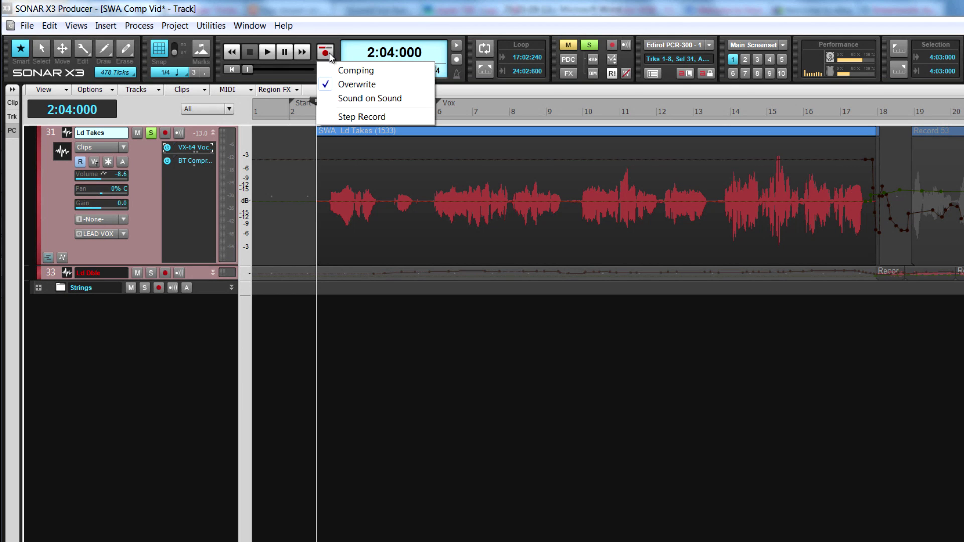
left_click(354, 99)
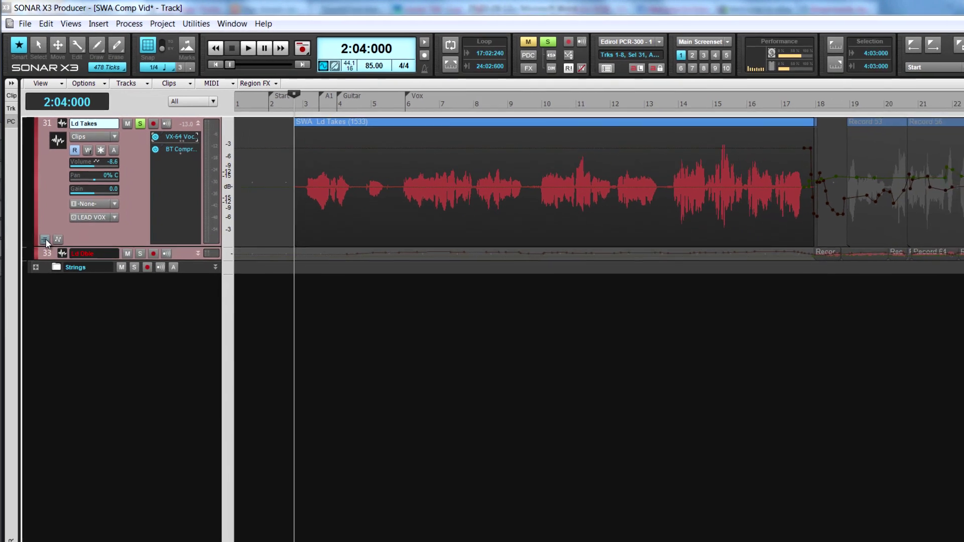
left_click(49, 258)
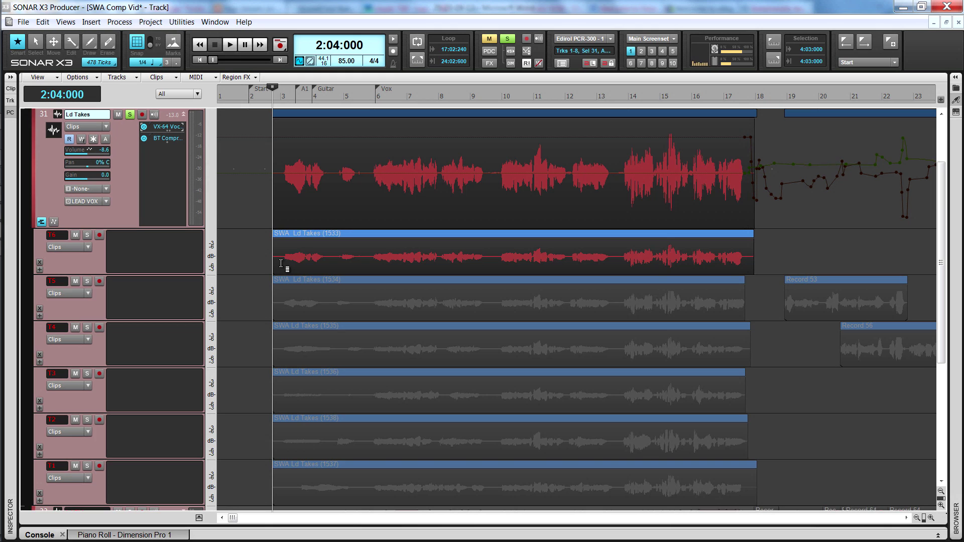
- Comp bars 3–4 from take T6 and the bars 6–7 phrase from take T5
left_click_drag(280, 263, 346, 274)
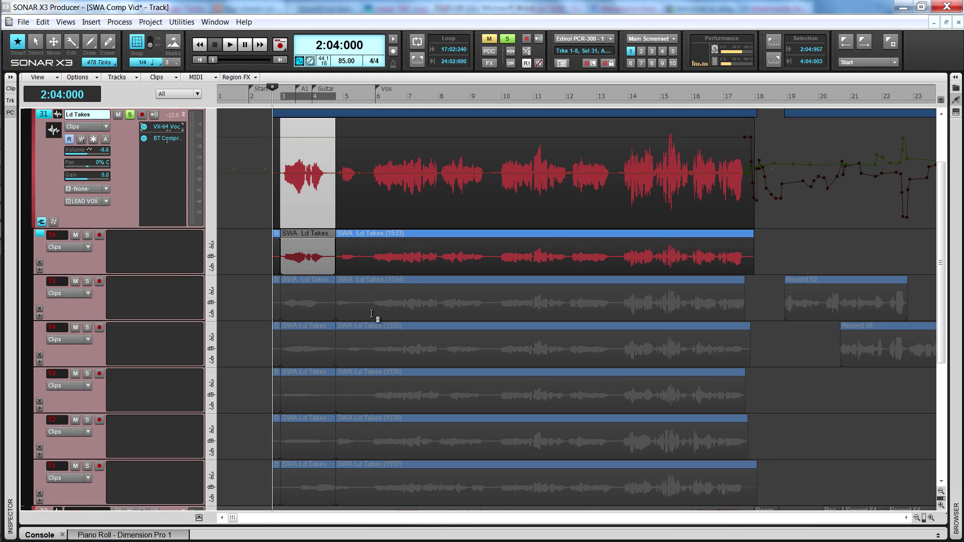
left_click_drag(371, 314, 440, 314)
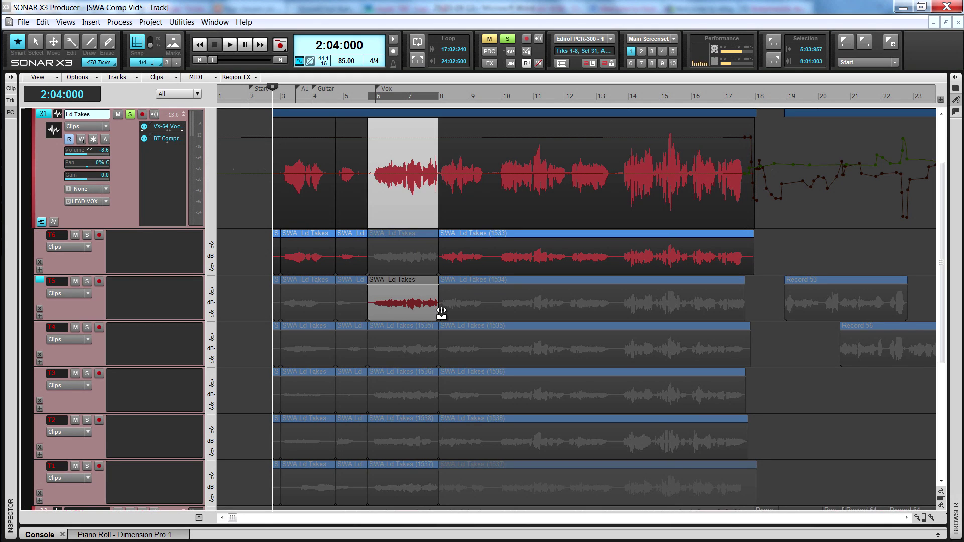
left_click(144, 63)
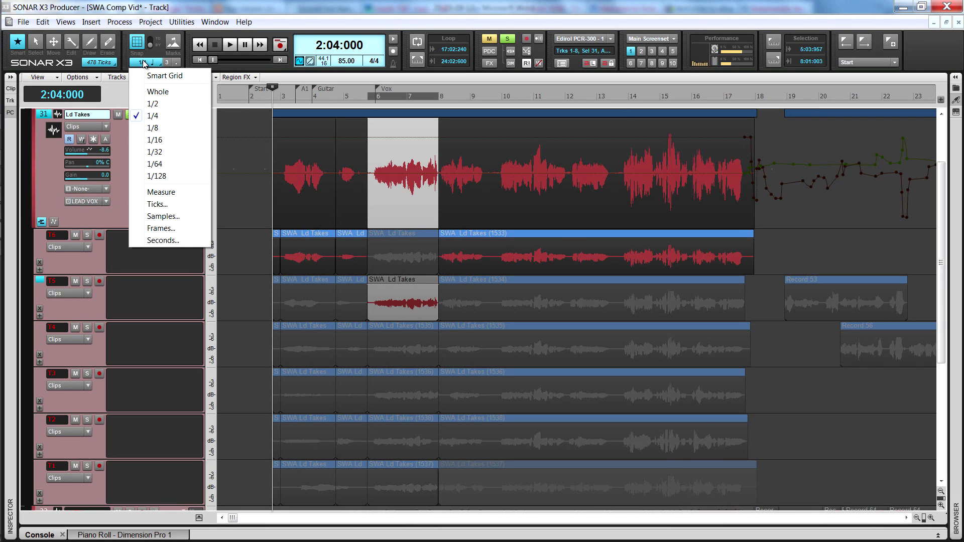
- Comp bars 10–12 from T4 with Whole snap, then bars 14–15 from T3 and T4's closing phrase at 1/32 snap
left_click(157, 92)
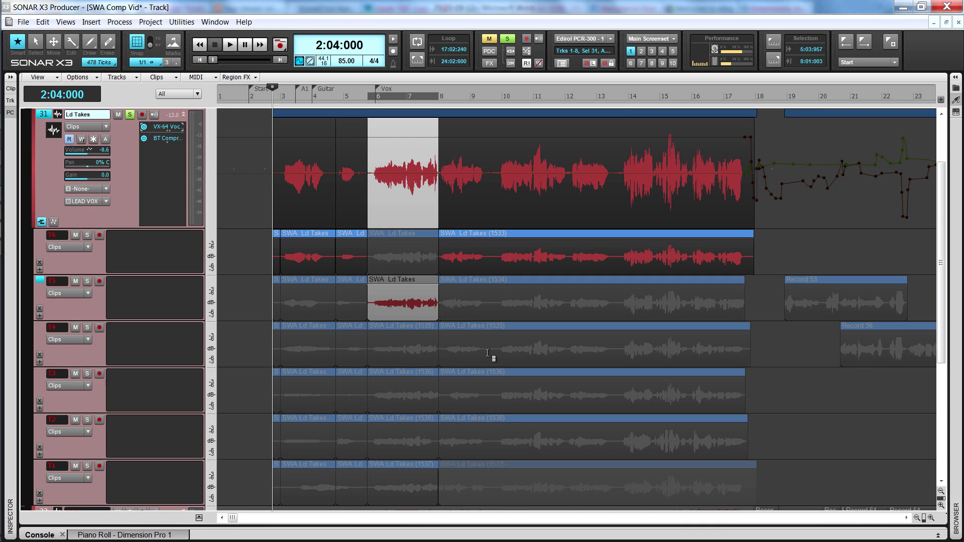
left_click_drag(501, 354, 587, 357)
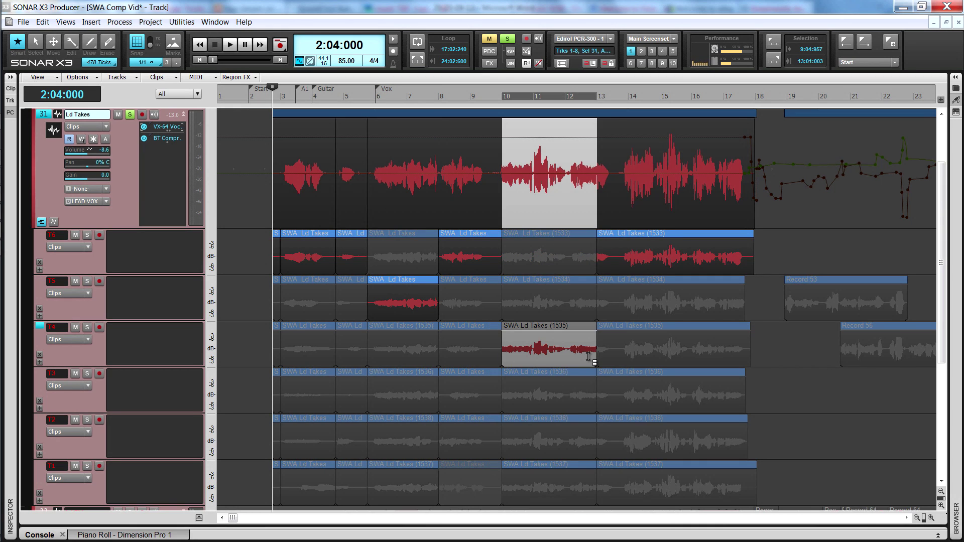
left_click(145, 63)
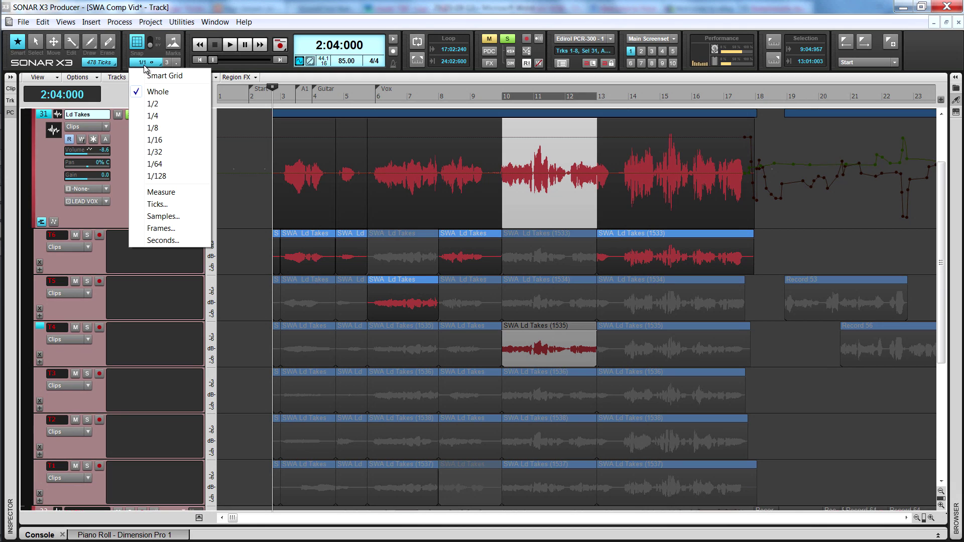
left_click(154, 152)
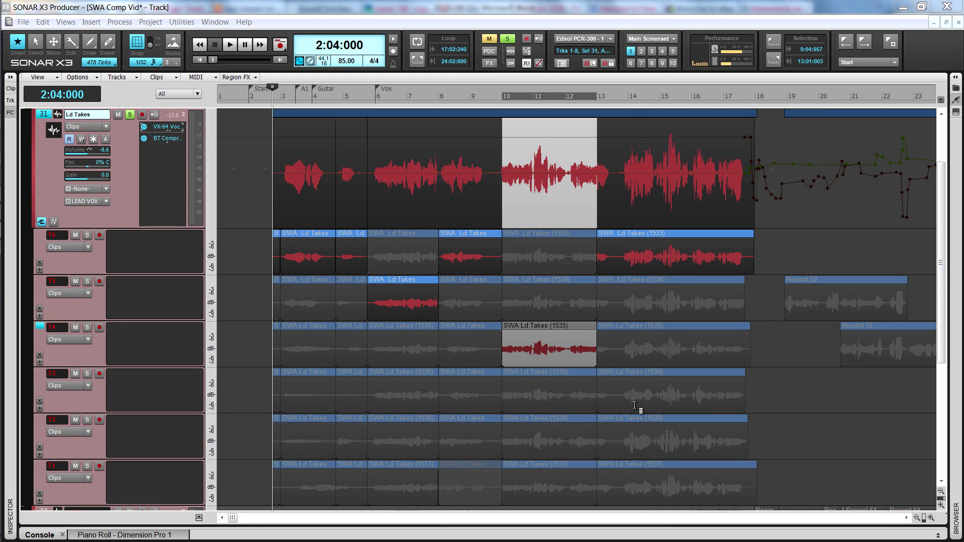
left_click_drag(688, 404, 622, 403)
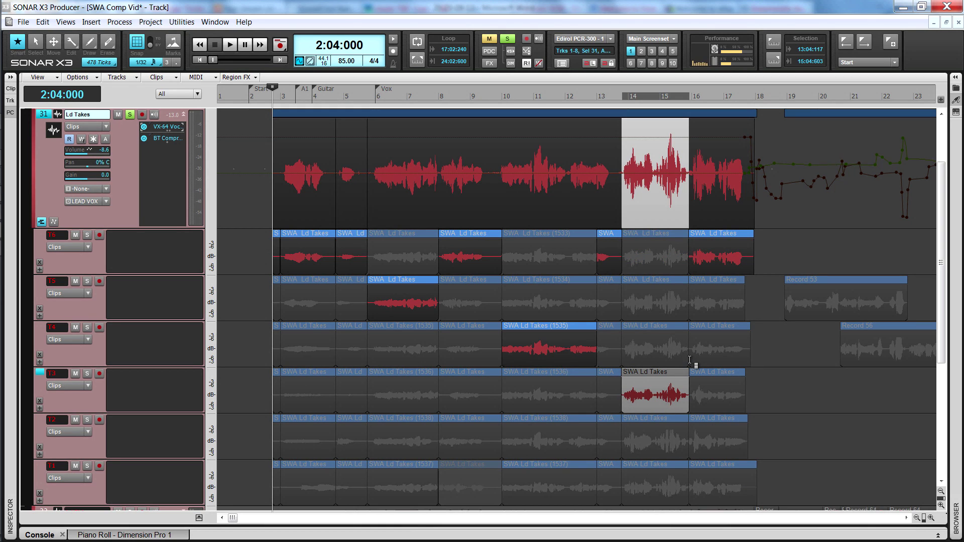
left_click_drag(689, 360, 747, 358)
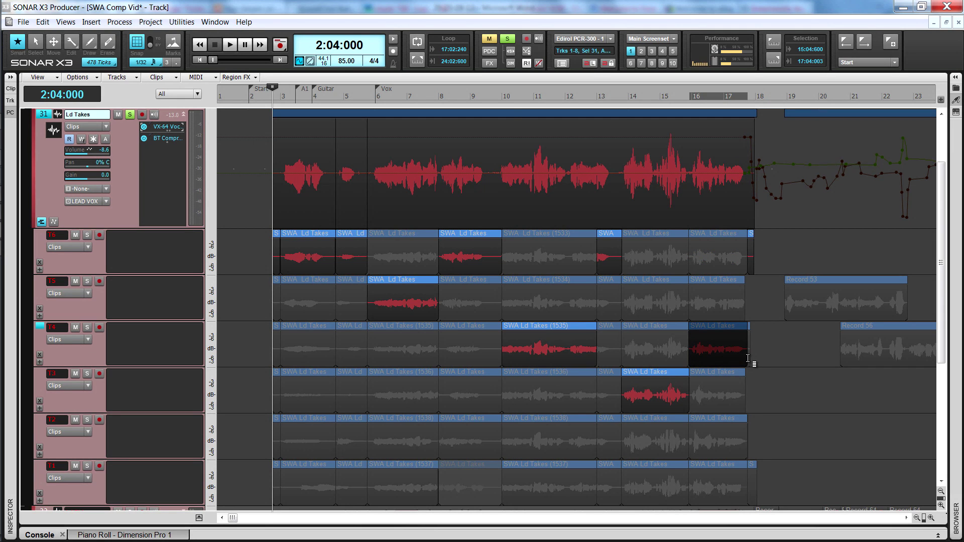
- Shift the comp a bar and back, move the split after bar 10 later, and crossfade there
left_click(514, 116)
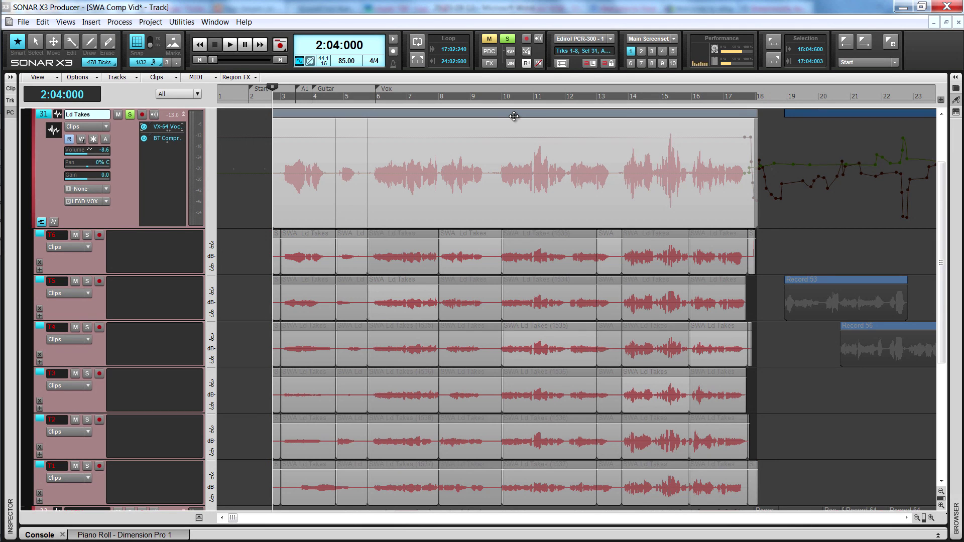
mouse_move(514, 116)
left_mouse_down()
mouse_move(549, 117)
mouse_move(518, 120)
left_mouse_up()
mouse_move(370, 315)
left_mouse_down()
mouse_move(411, 307)
mouse_move(357, 319)
mouse_move(365, 318)
left_mouse_up()
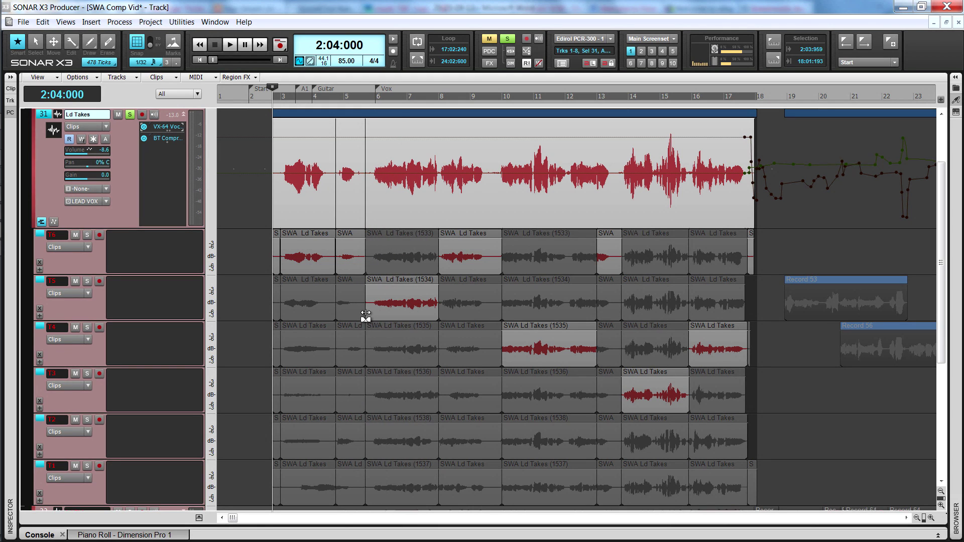
left_click_drag(502, 299, 524, 302)
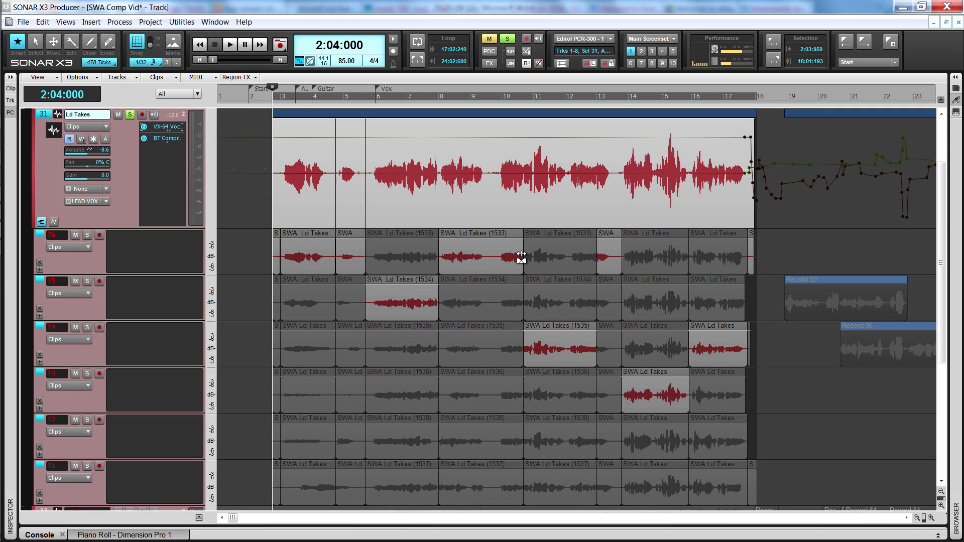
left_click_drag(523, 256, 523, 243)
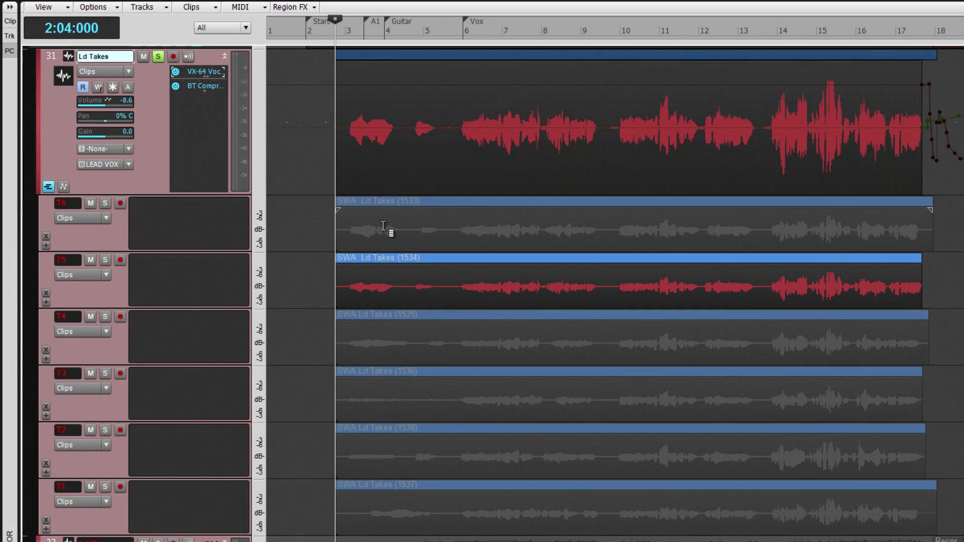
- Comp the early phrase, bars 6–7, bars 10–12 and a later phrase from take T6
left_click_drag(408, 243, 334, 243)
left_click_drag(448, 243, 541, 243)
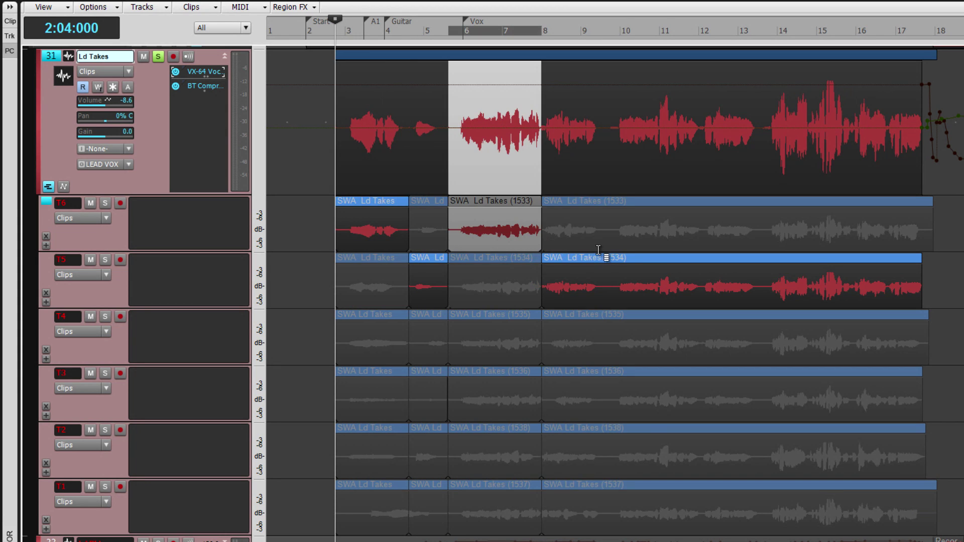
left_click_drag(614, 244, 701, 245)
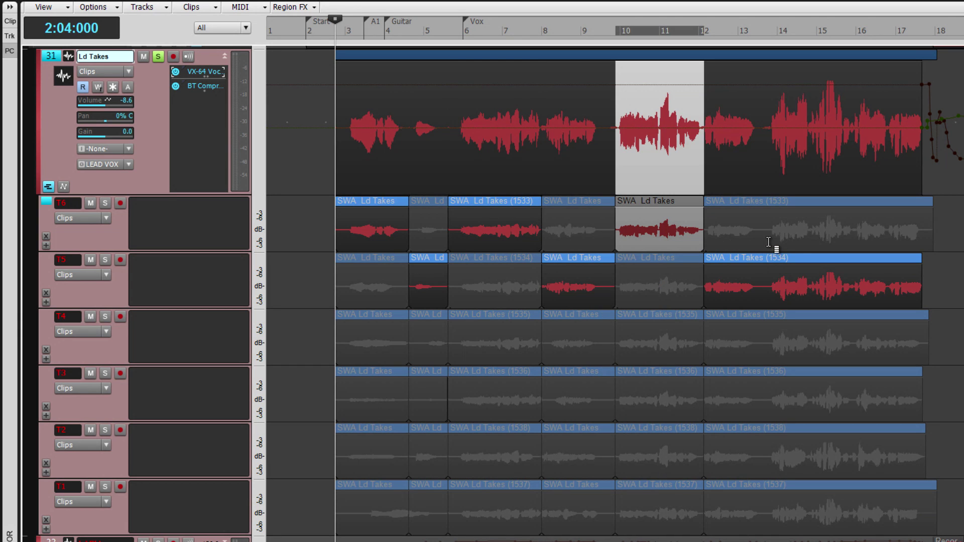
left_click_drag(768, 246, 929, 247)
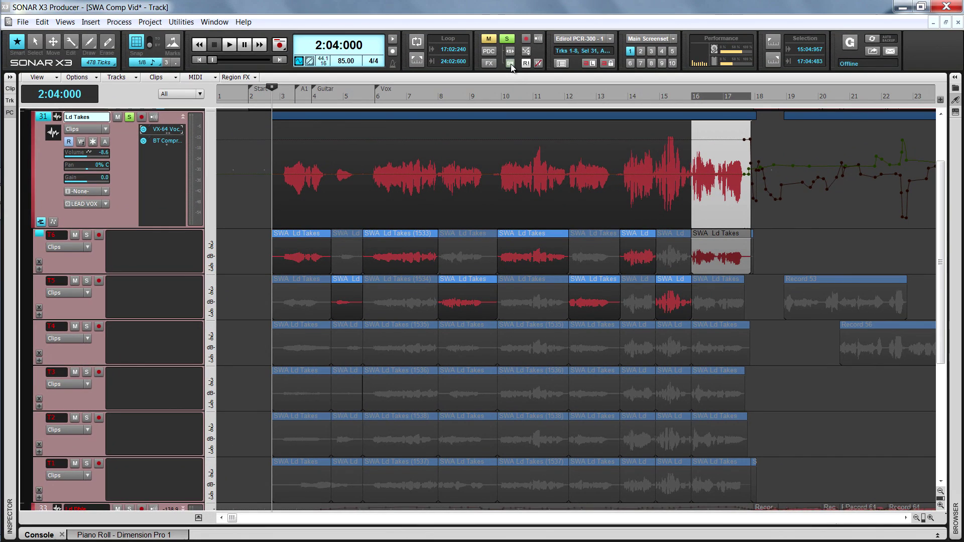
- Turn on Dim Solo, keep Dim Solo Gain at -18dB in Preferences, and start playback
left_click(510, 64)
key("p")
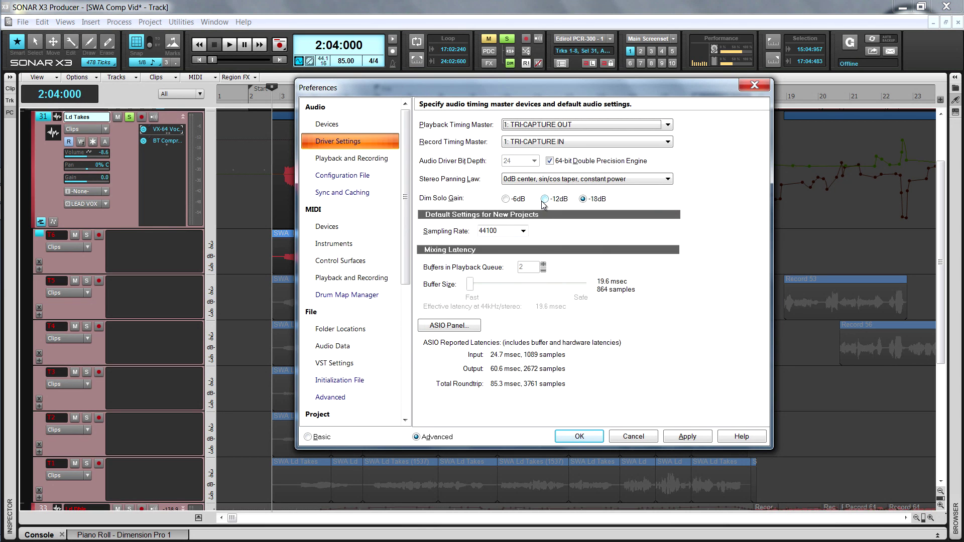
left_click(543, 200)
left_click(513, 200)
left_click(583, 199)
left_click(579, 436)
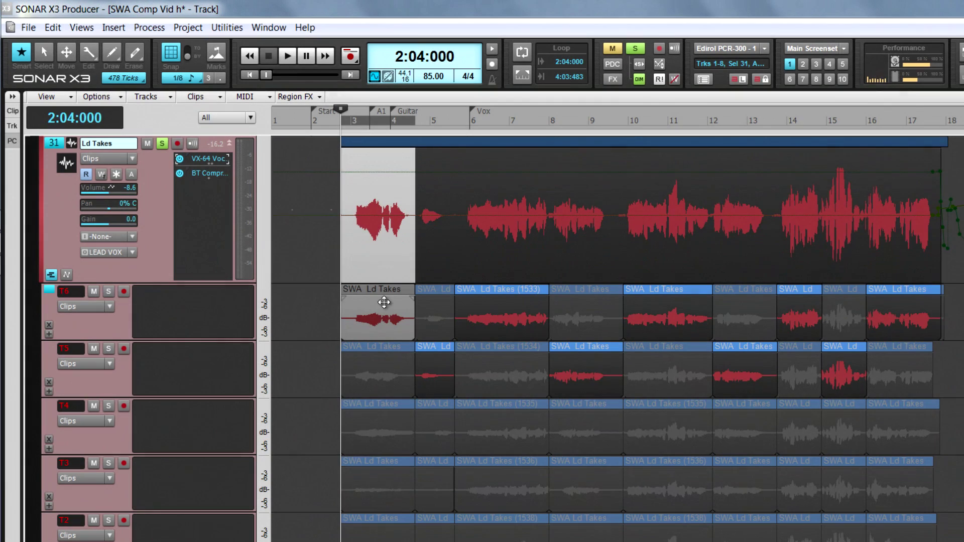
key("space")
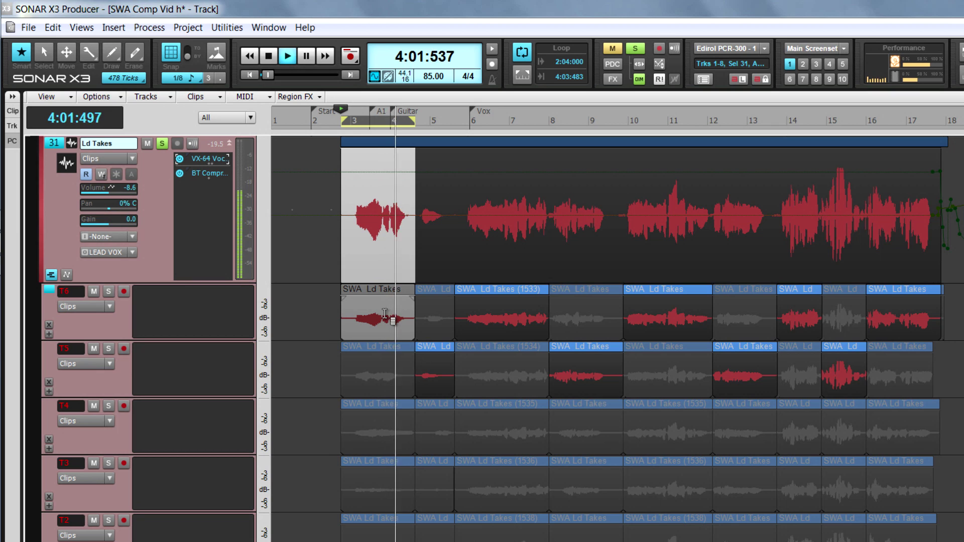
- Audition takes for the first phrase and make T5 active, keeping T6 for the second phrase
key("Down")
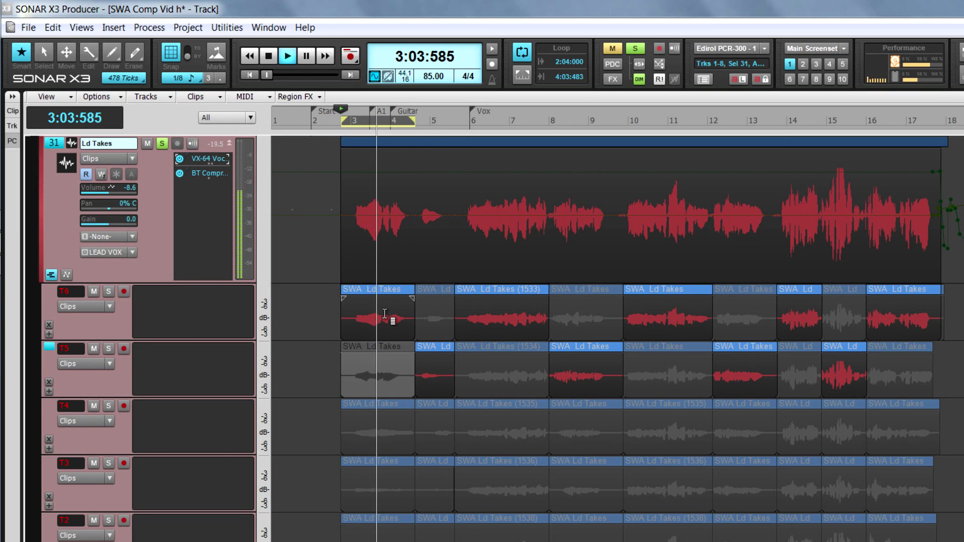
key("Down")
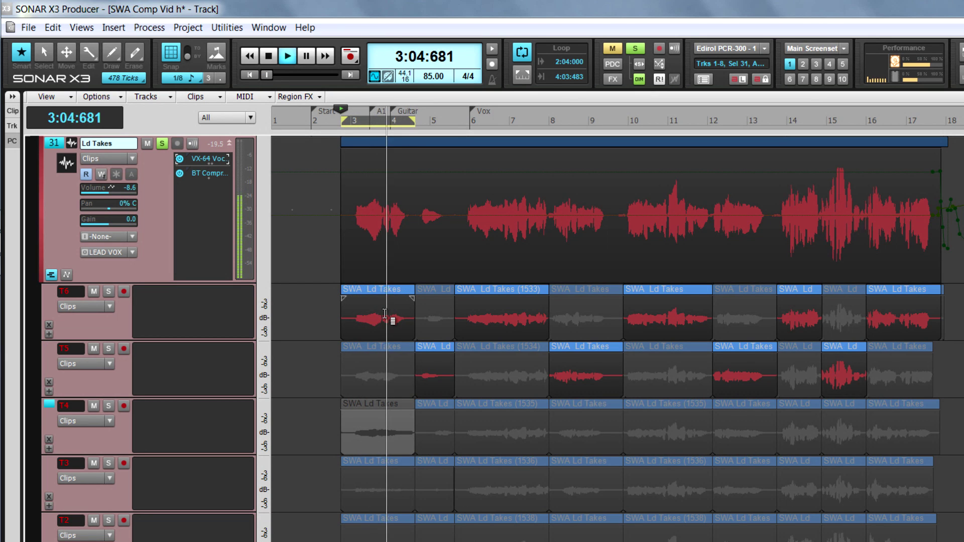
key("Up")
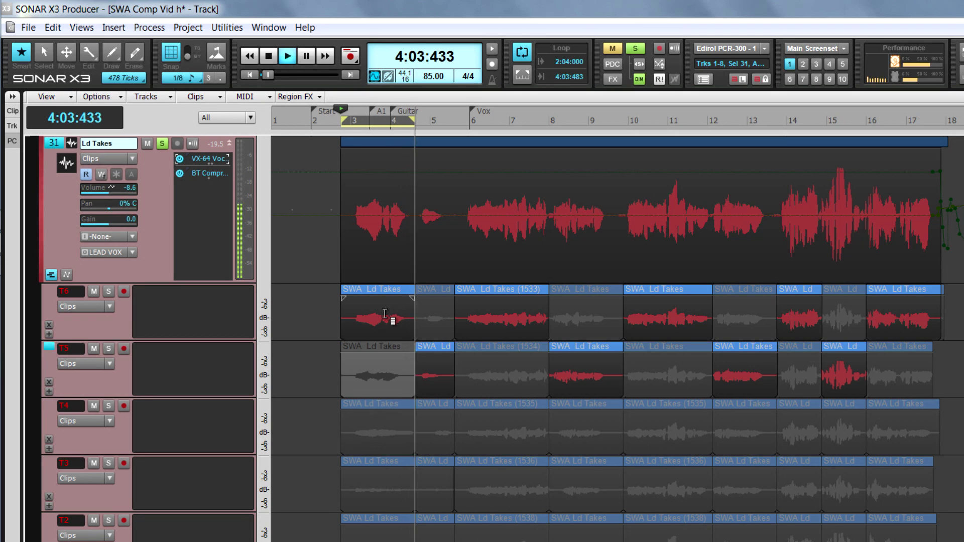
key("Down")
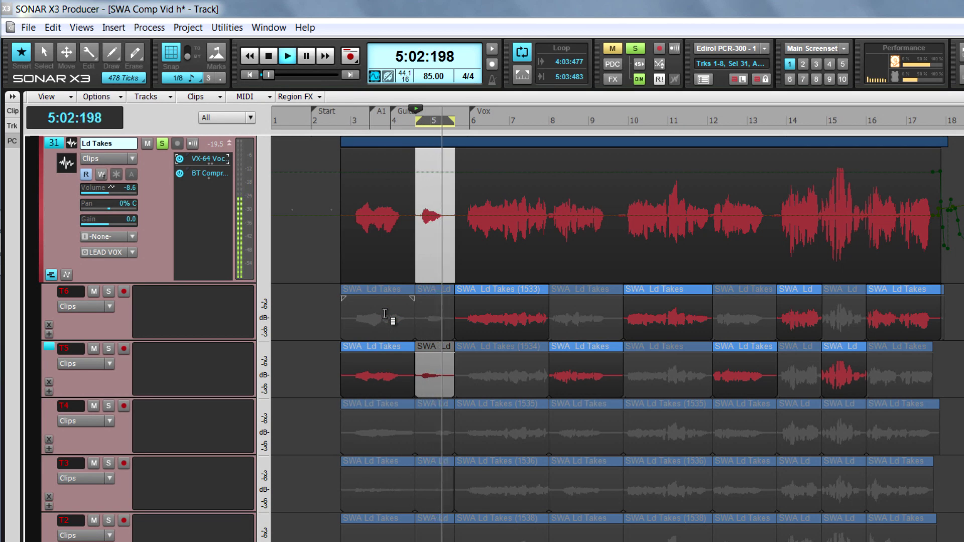
key("Up")
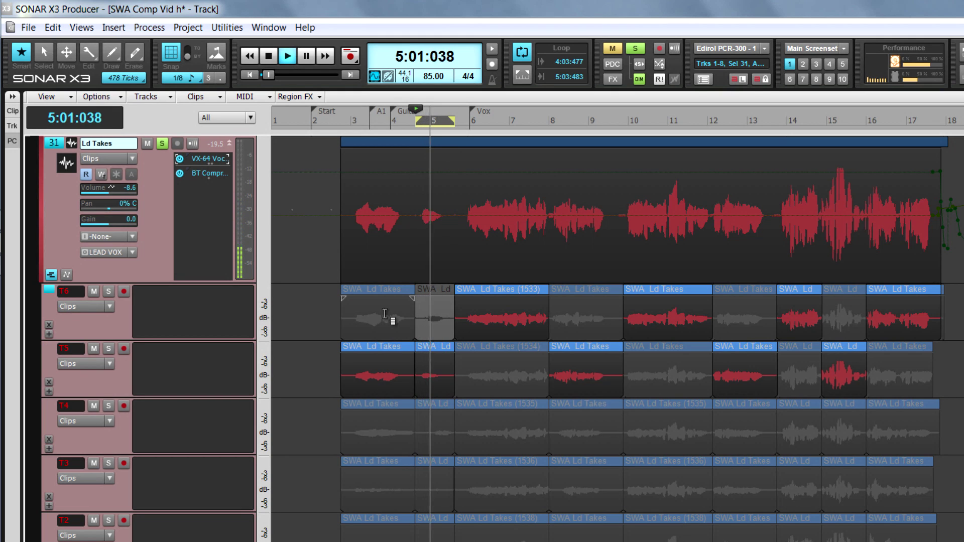
key("Down")
key("Down")
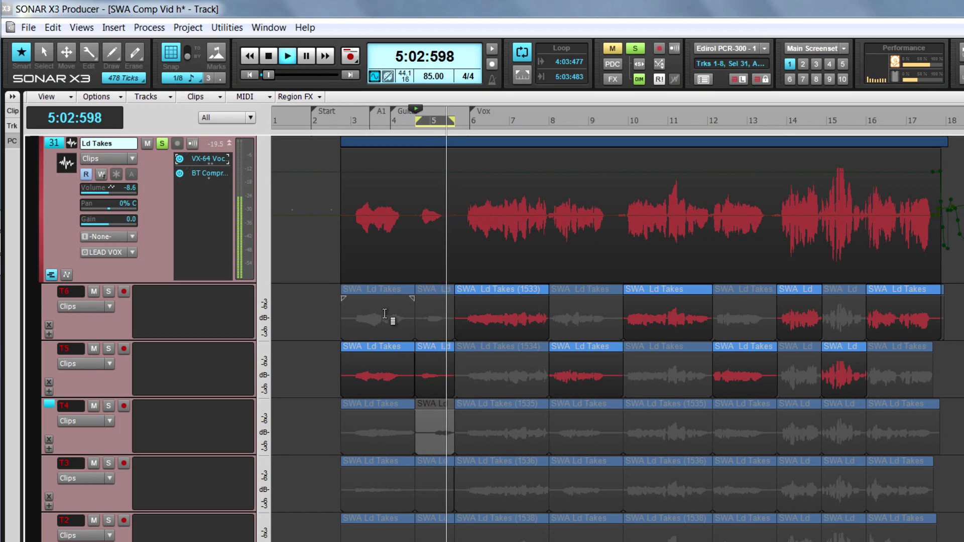
key("Up")
key("Up")
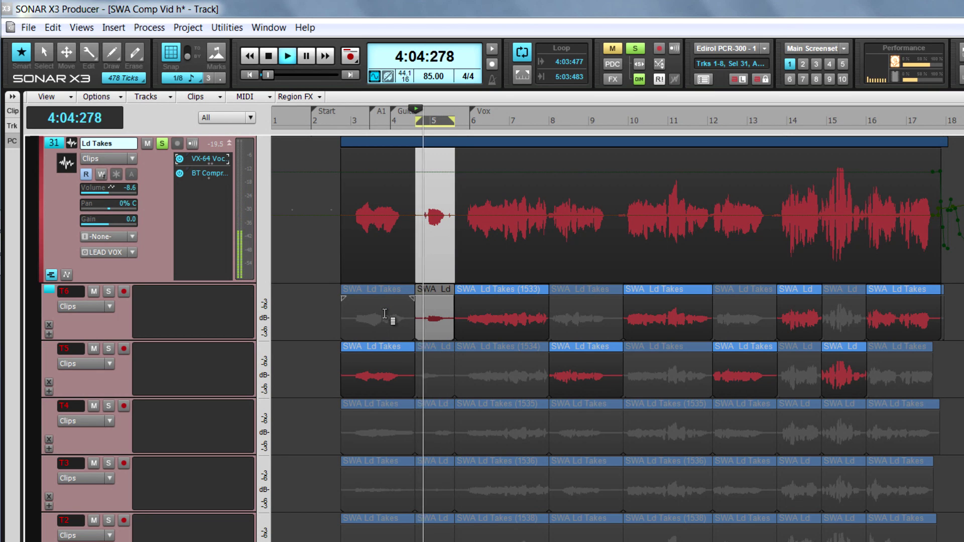
- Audition takes for bars 6–8 and promote T4's take 1535
key("Right")
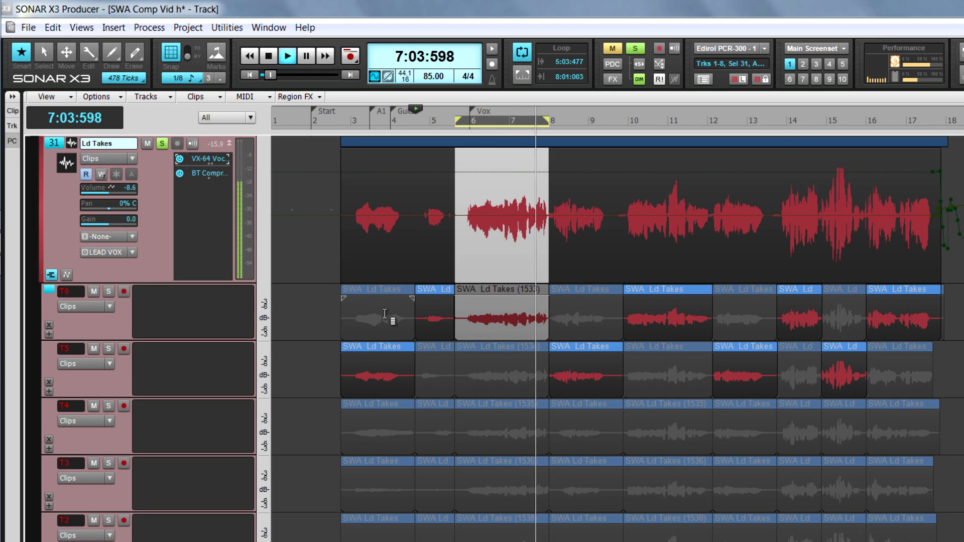
key("Down")
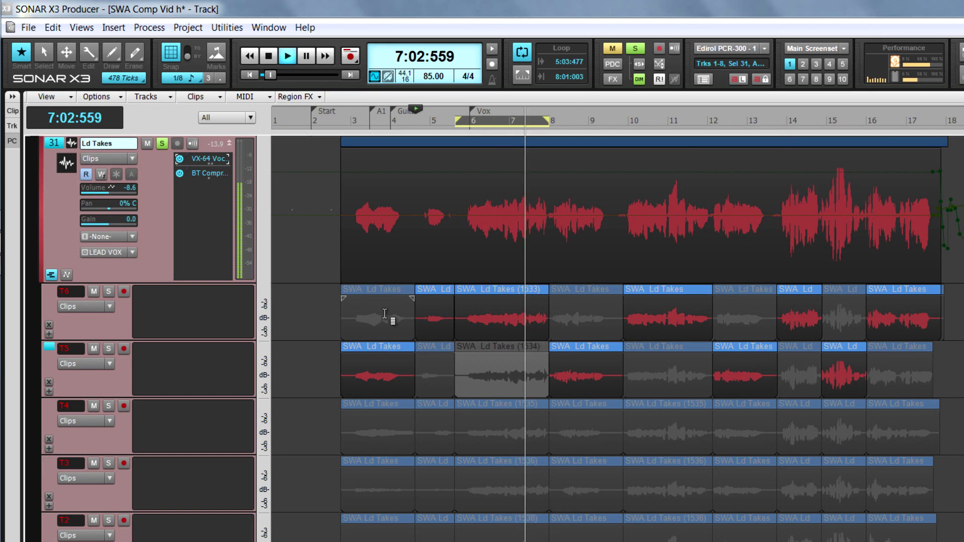
key("Down")
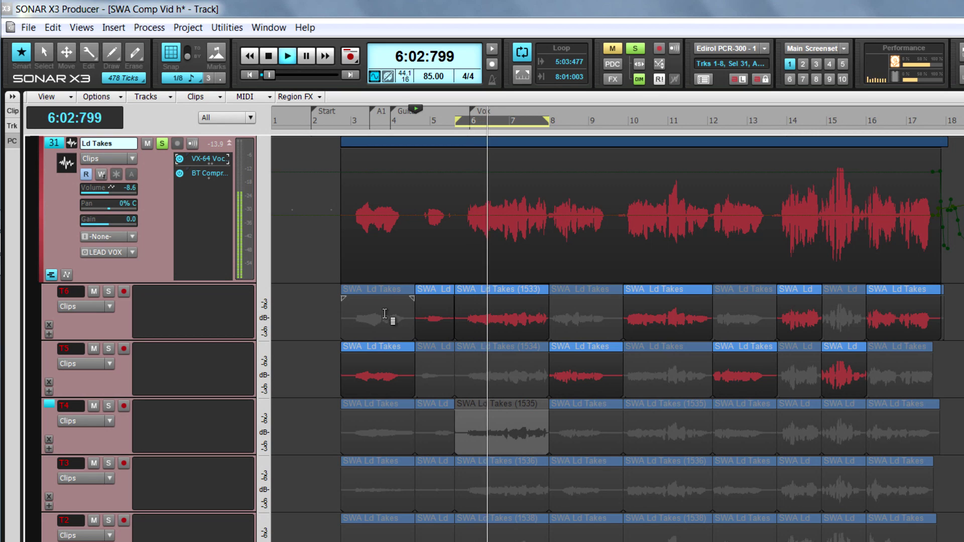
key("Return")
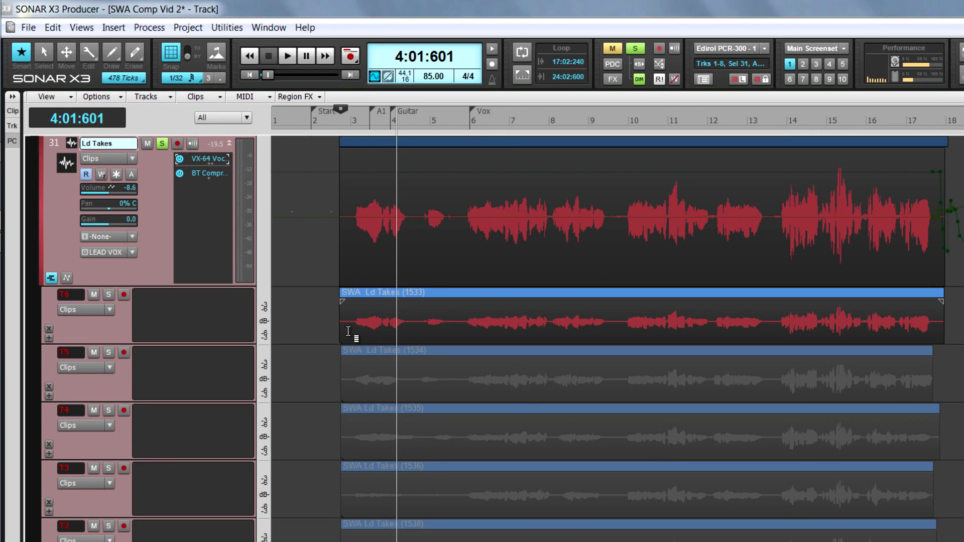
left_click_drag(347, 332, 412, 330)
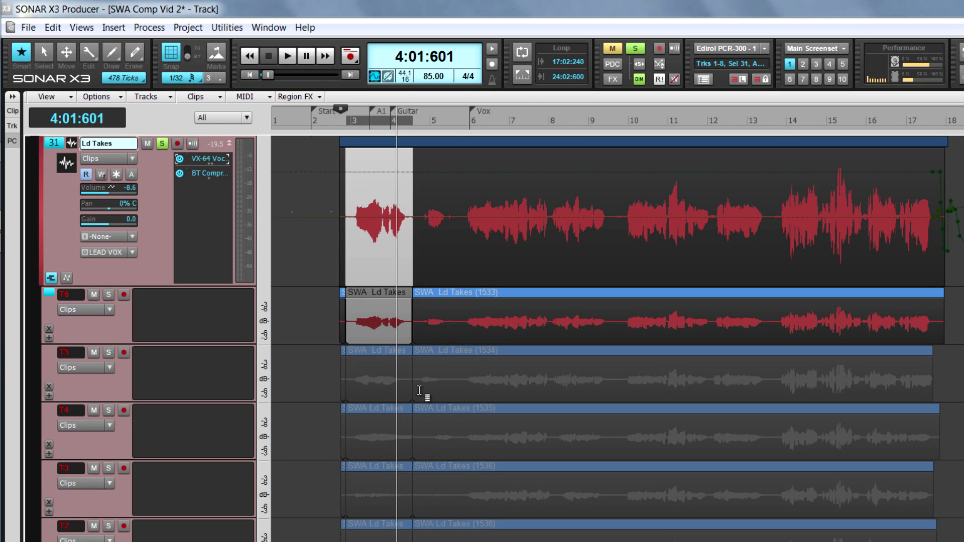
left_click_drag(468, 386, 553, 397)
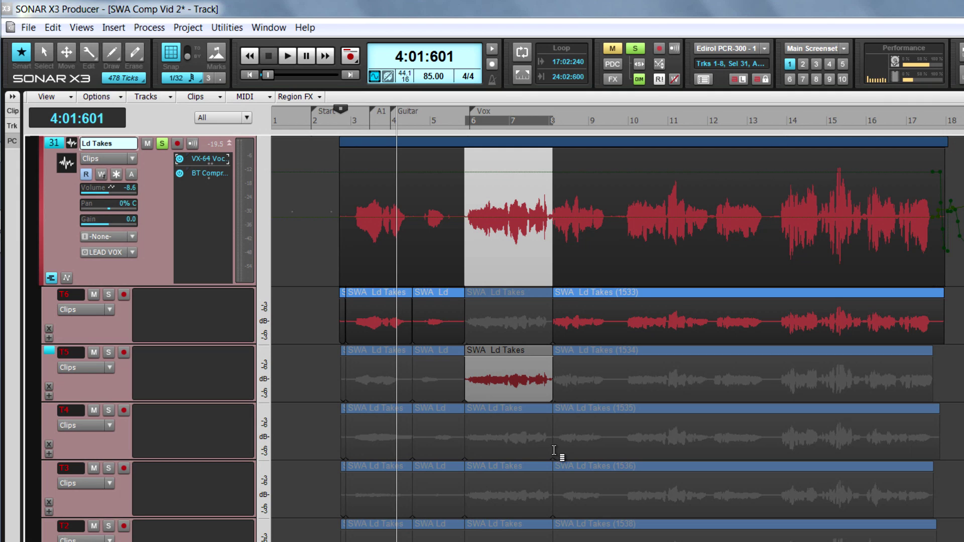
left_click_drag(554, 450, 612, 448)
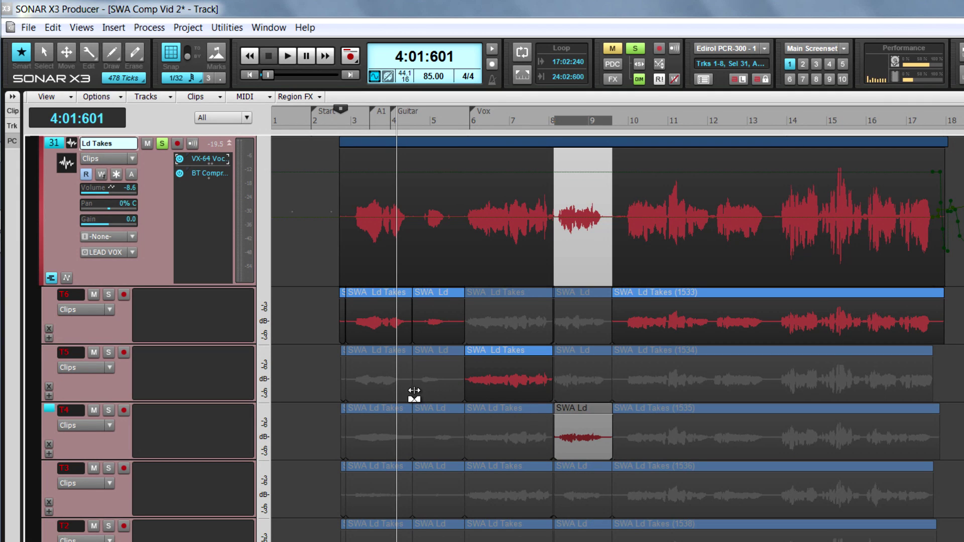
left_click_drag(412, 392, 465, 390)
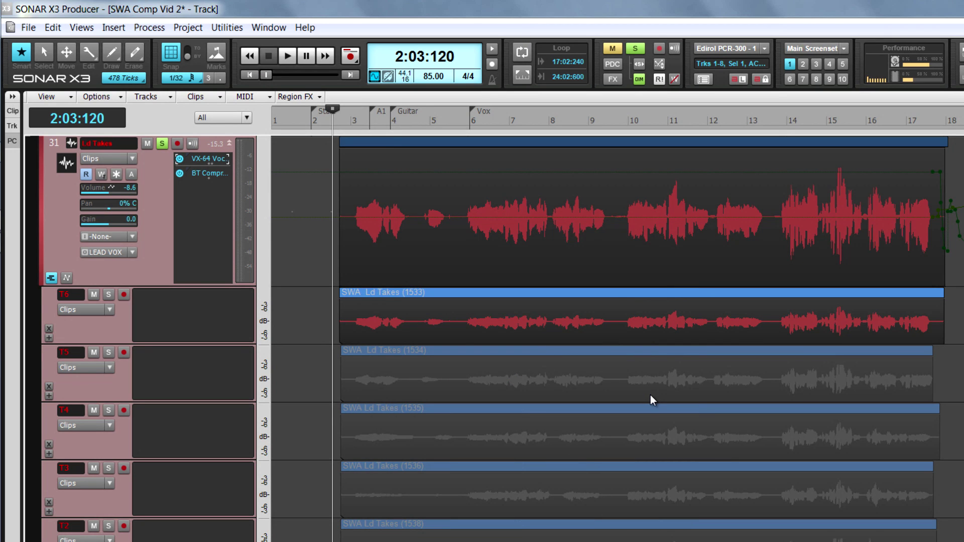
- Play back the takes and comp the opening phrase from T6's take
key("space")
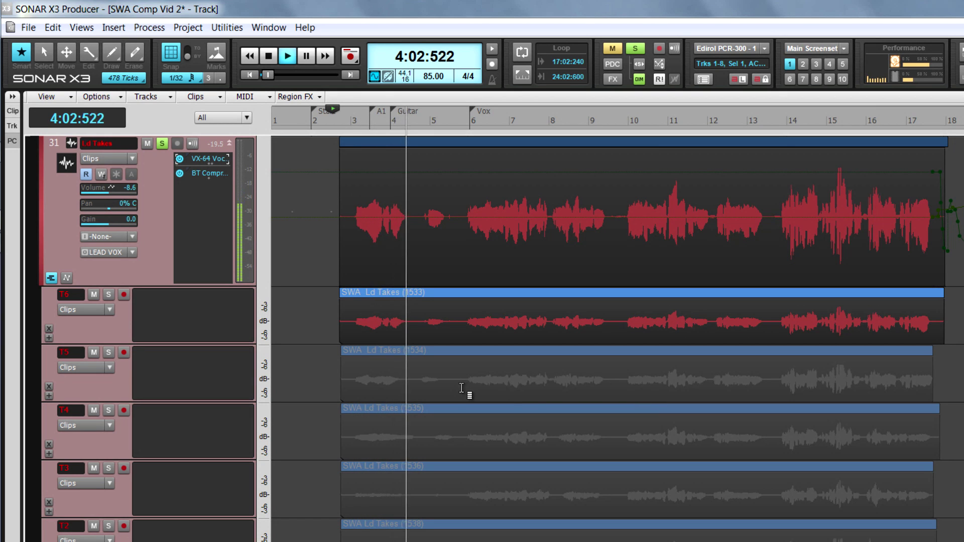
left_click(461, 387)
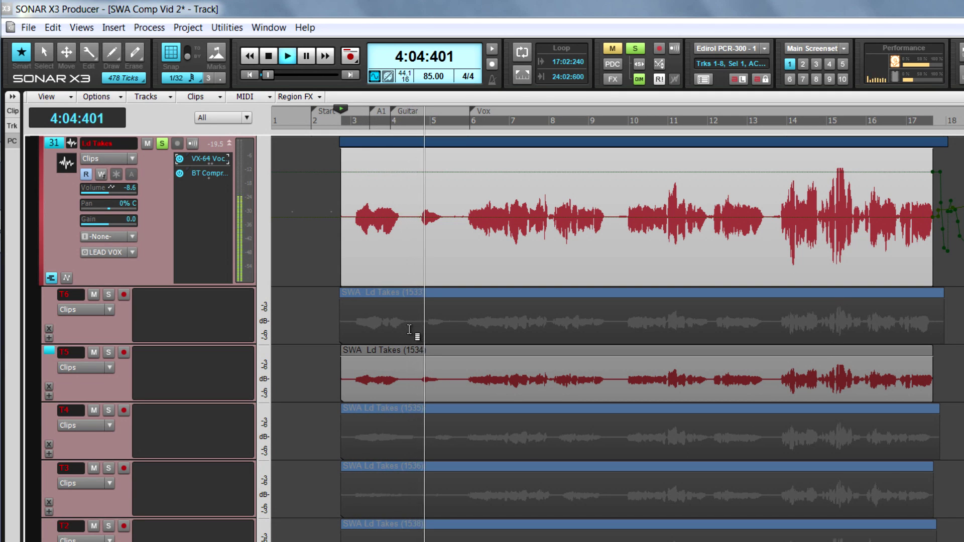
left_click_drag(415, 336, 344, 337)
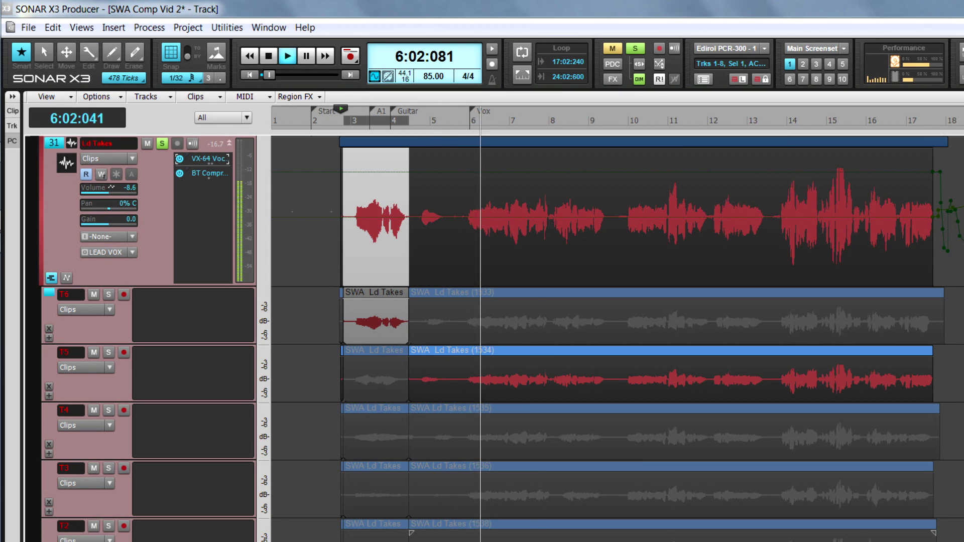
left_click(552, 533)
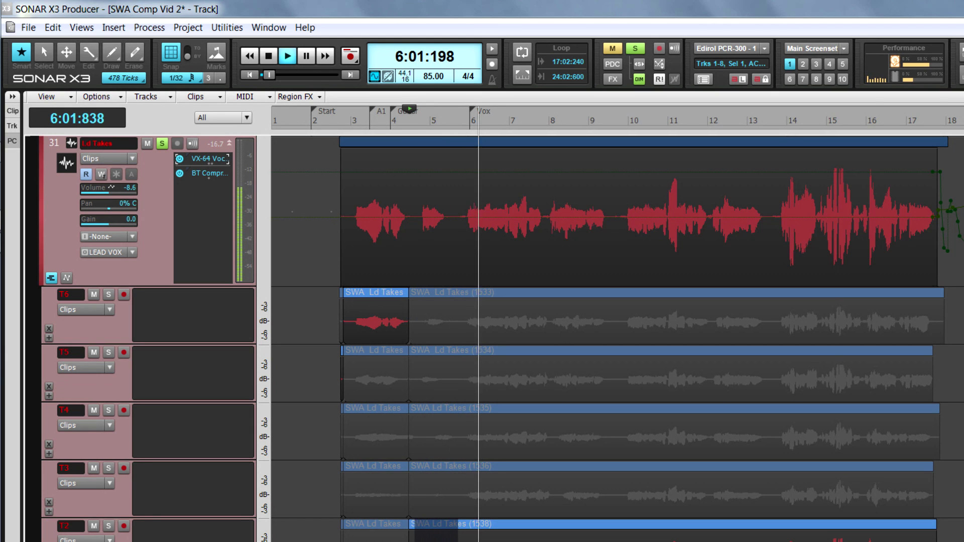
- Make T5's take 1534 active for bars 6–8, then stop playback
left_click_drag(409, 534, 458, 533)
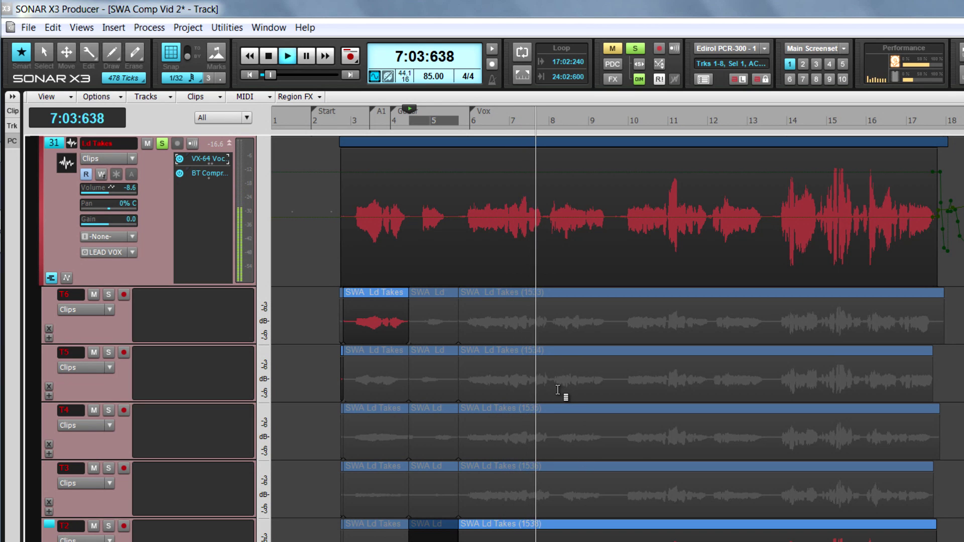
left_click(557, 392)
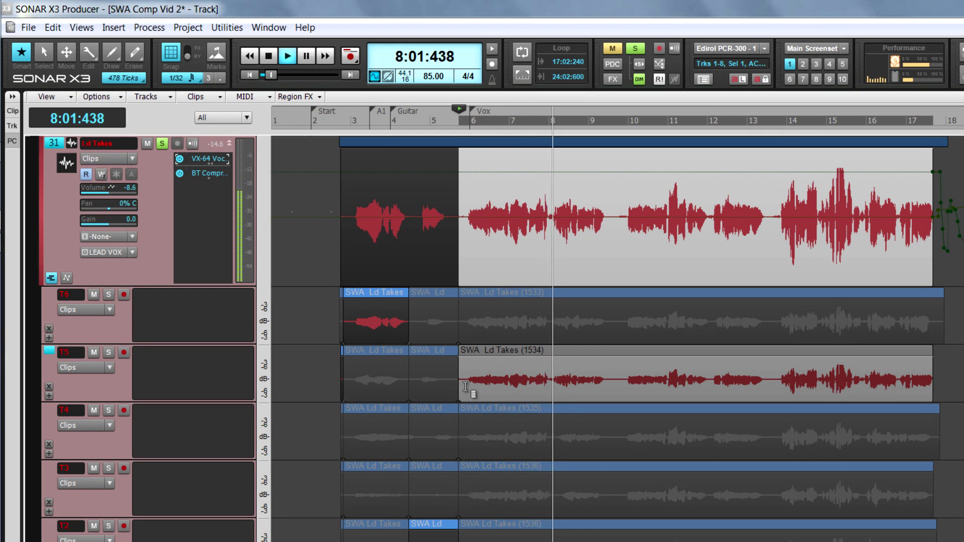
left_click_drag(463, 393, 551, 389)
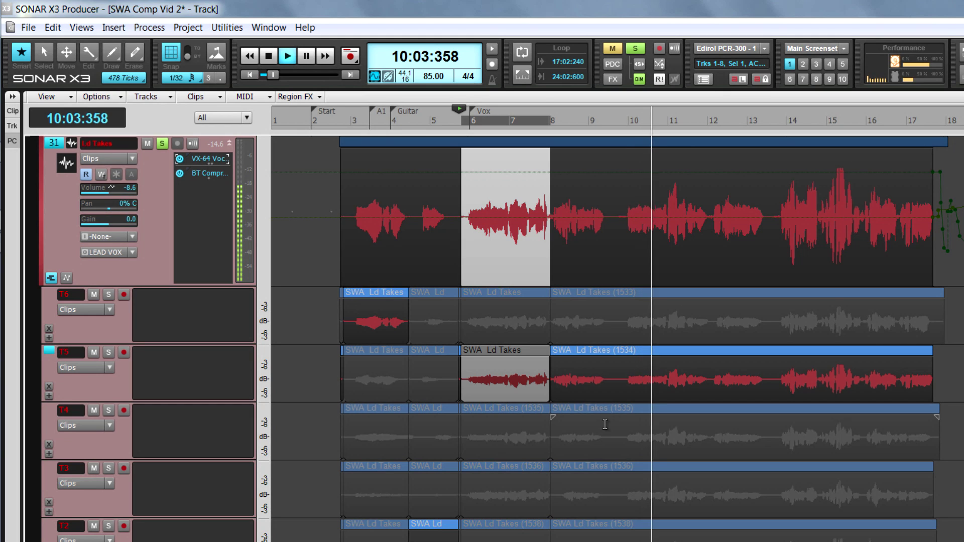
key("space")
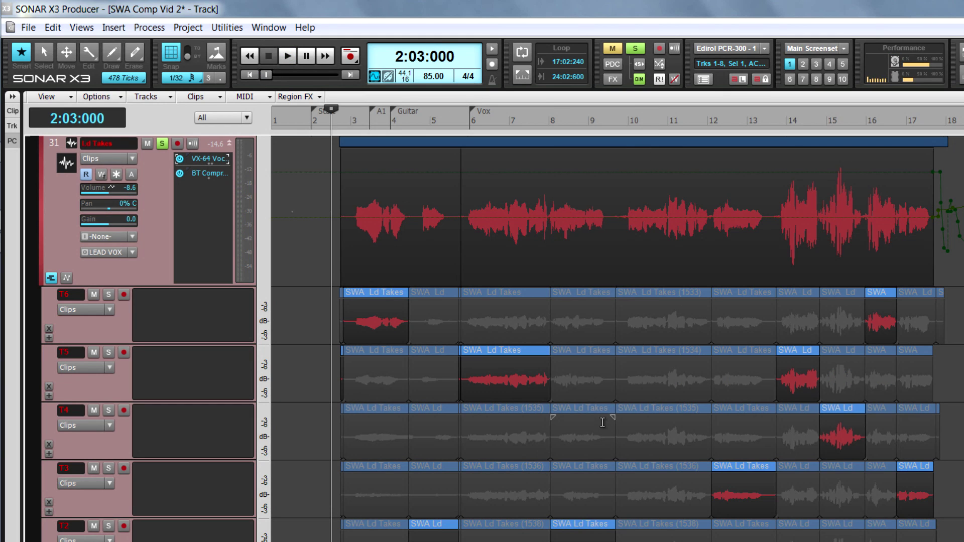
- Nudge the vocal comp splits near bars 8 and 15 slightly earlier, then re-show the take lanes
left_click_drag(550, 394, 547, 394)
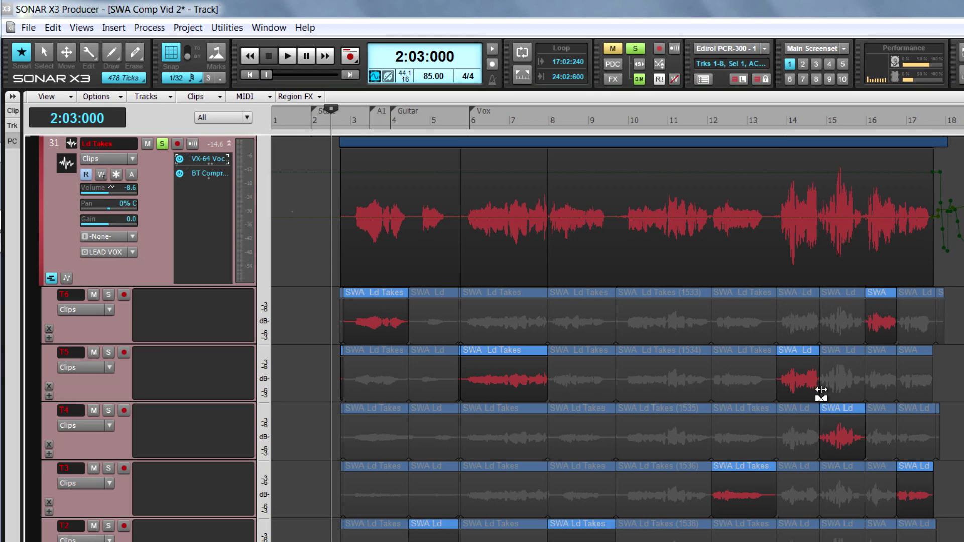
mouse_move(822, 390)
left_mouse_down()
mouse_move(819, 368)
mouse_move(819, 380)
left_mouse_up()
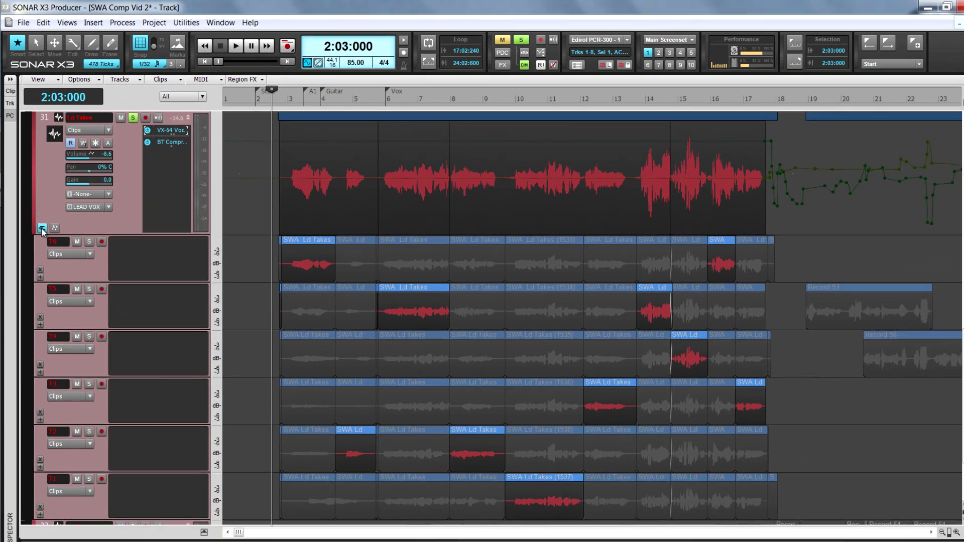
left_click(52, 277)
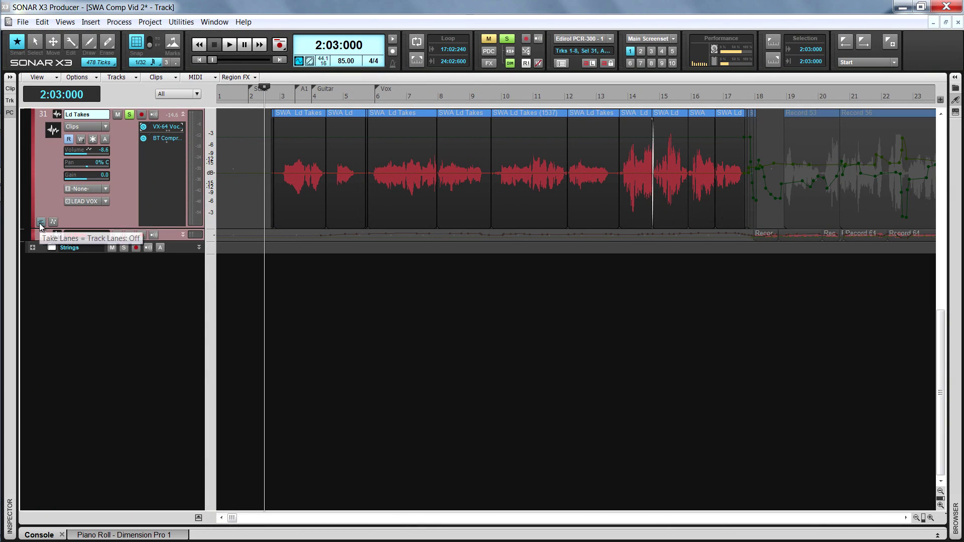
left_click(41, 222)
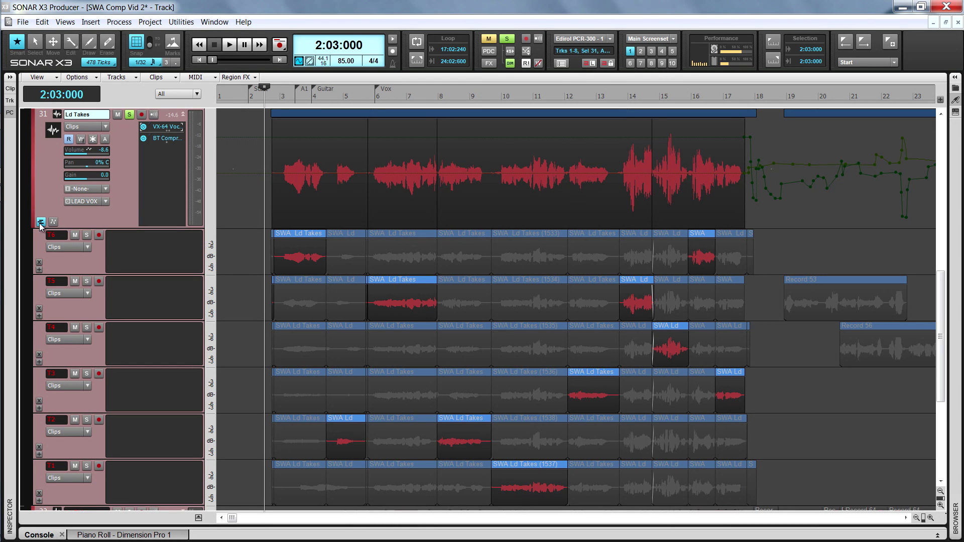
- Delete the muted vocal takes and flatten the comp into a single clip
right_click(393, 210)
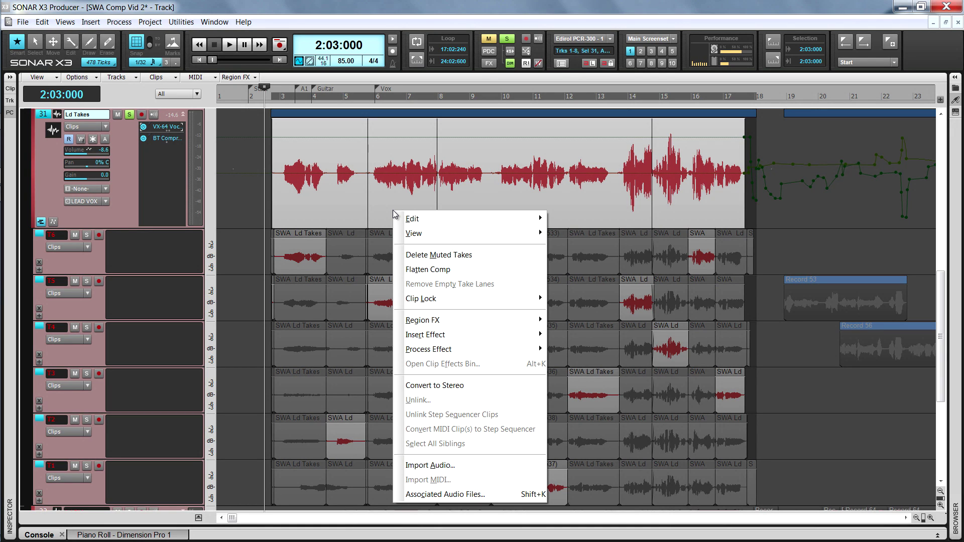
left_click(452, 254)
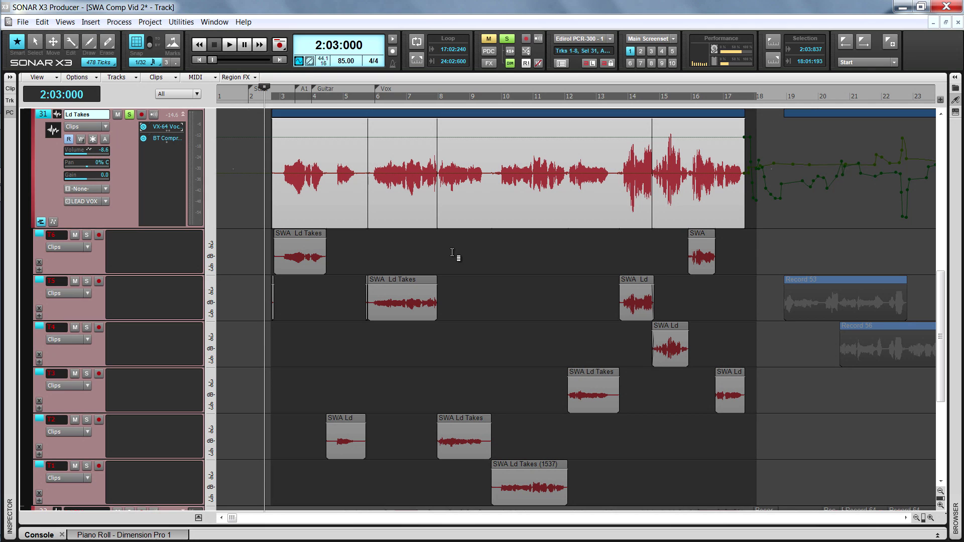
right_click(416, 213)
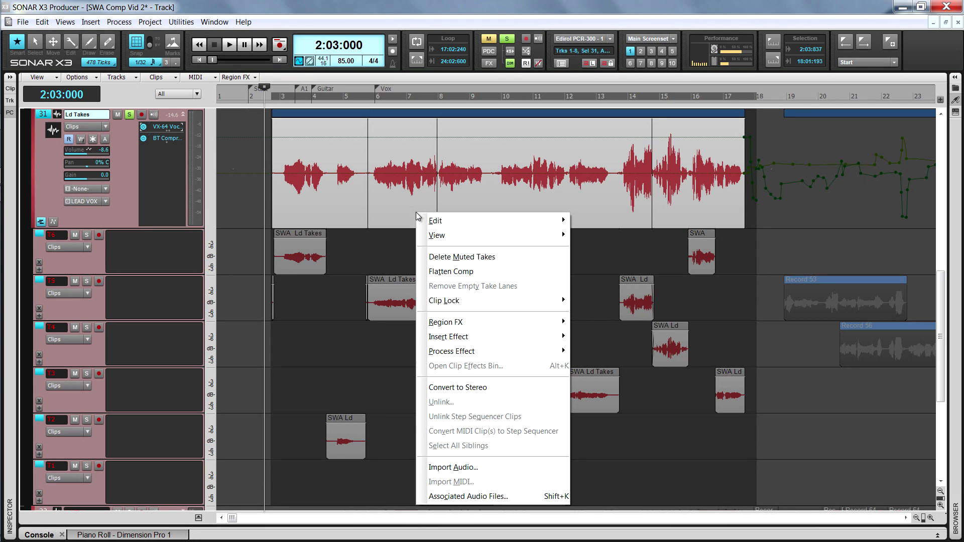
left_click(461, 273)
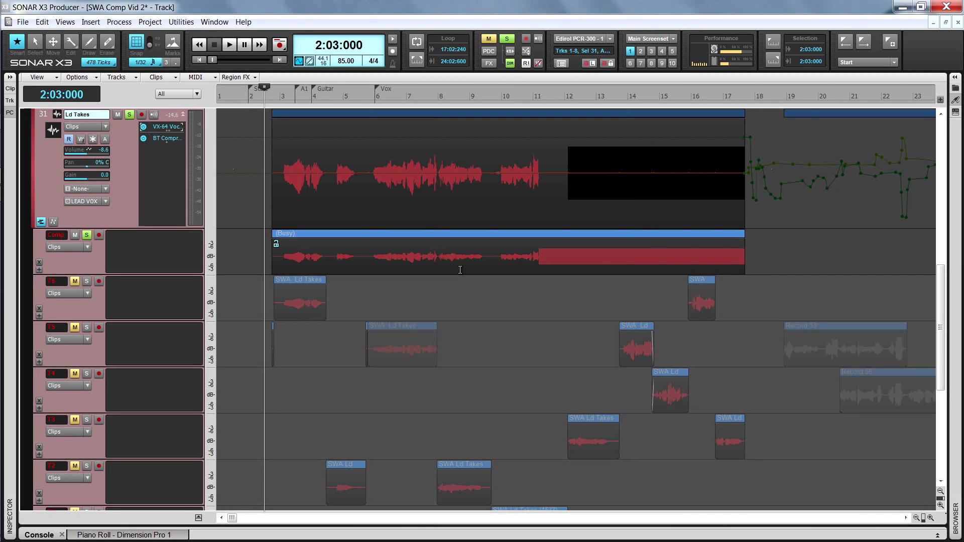
- Delete the leftover take-lane clips and remove the empty take lanes
left_click_drag(548, 304, 275, 296)
key("Delete")
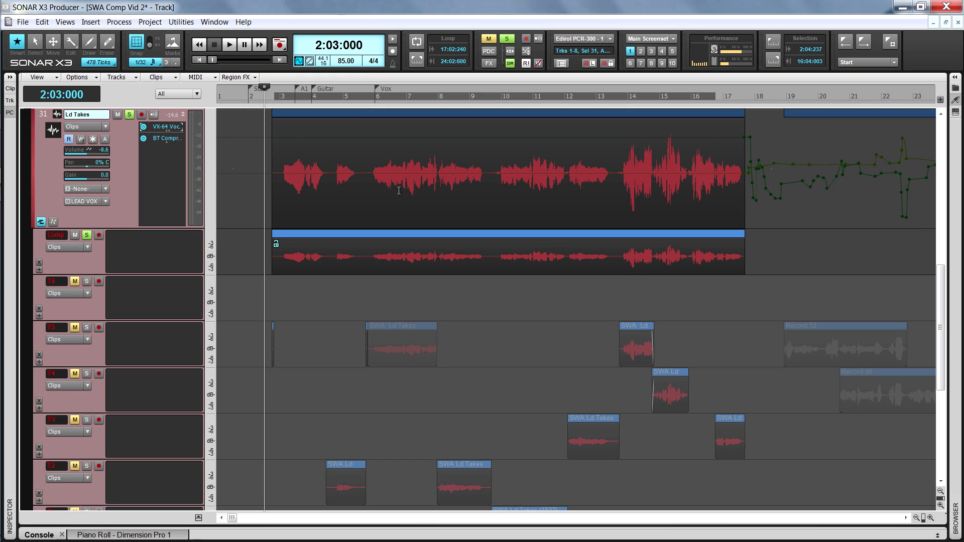
right_click(432, 204)
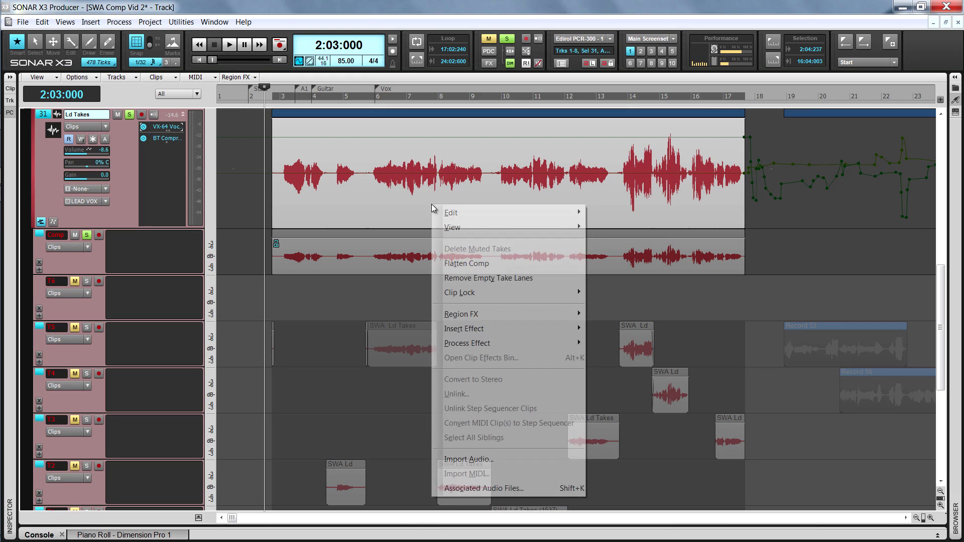
left_click(491, 277)
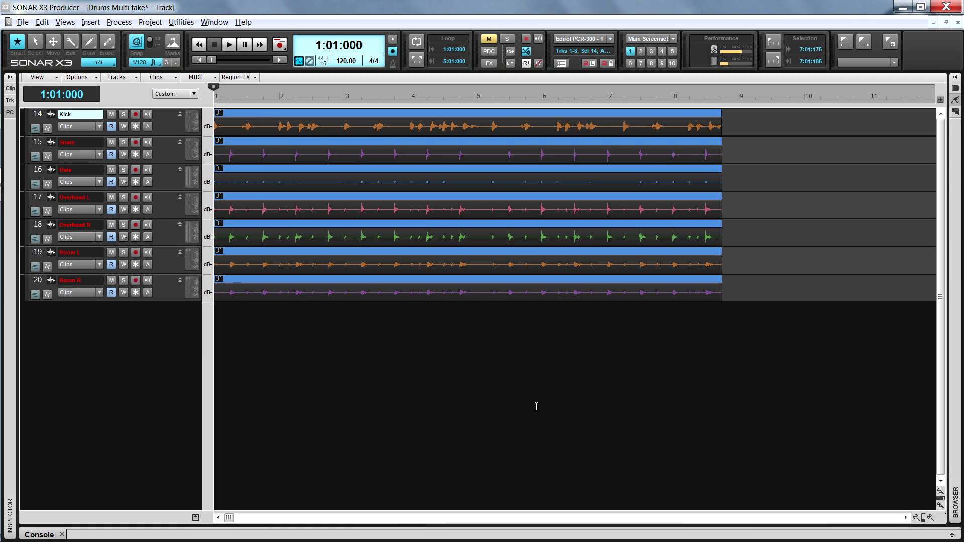
- Keep Record preferences multi-track grouping on 'Group all clips', then select all drum clips
key("p")
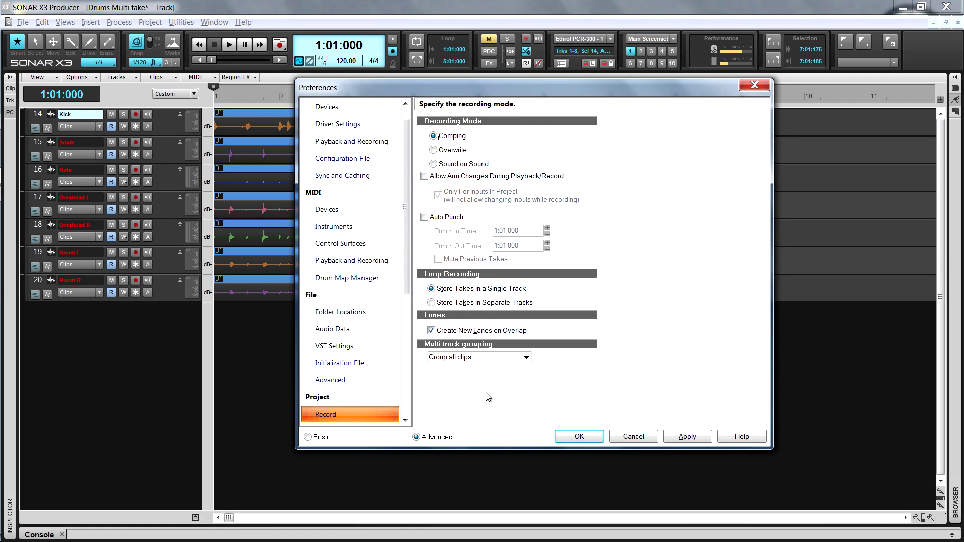
left_click(527, 358)
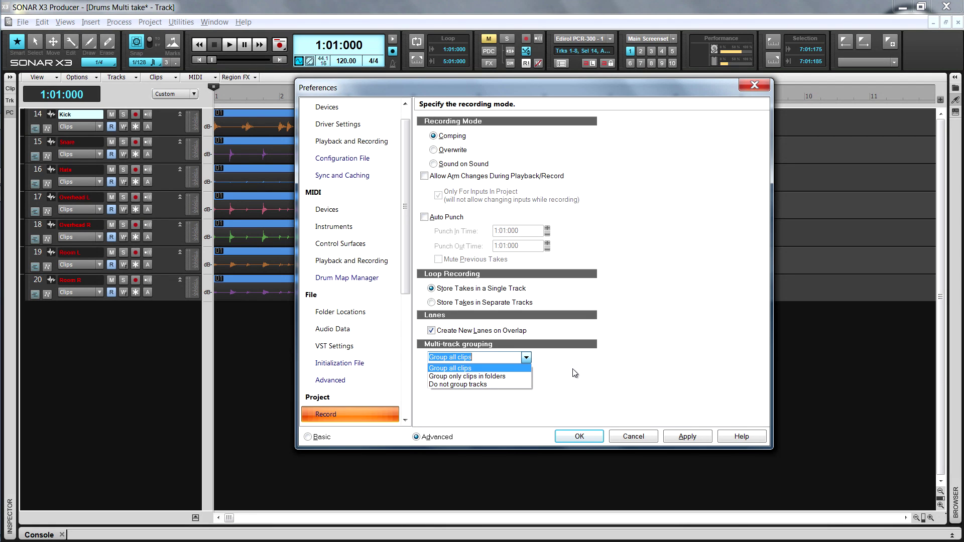
left_click(575, 373)
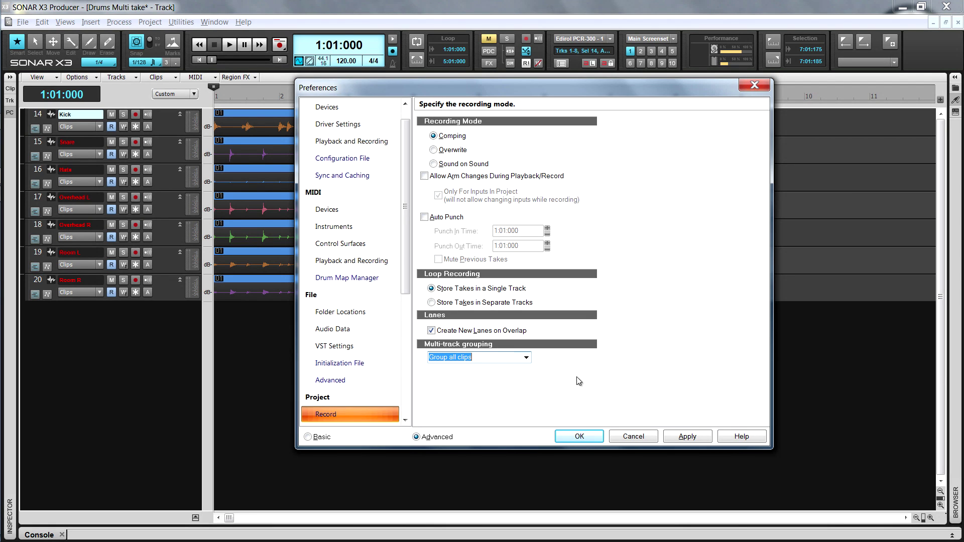
left_click(579, 436)
key("ctrl+a")
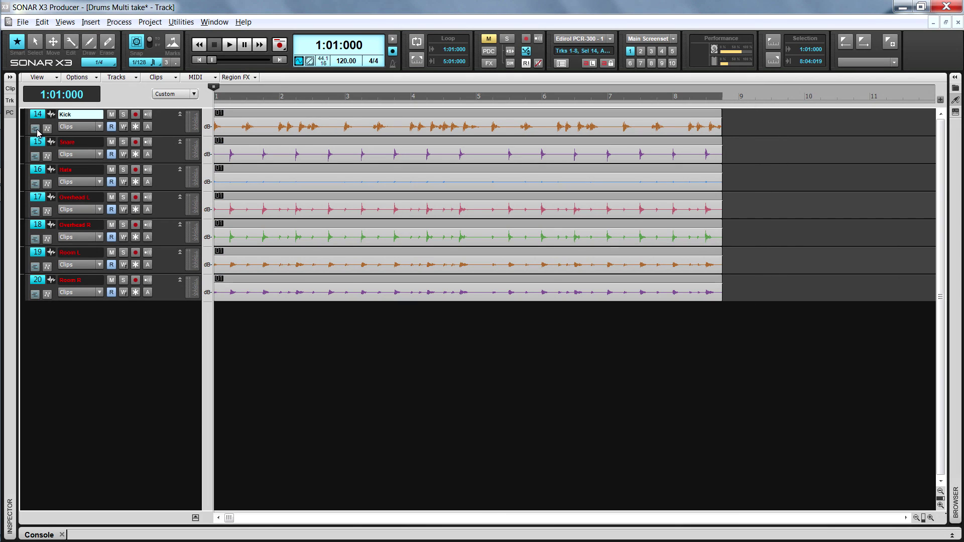
- Expand every drum track's take lanes and comp bars 1–2.5 from the second snare take across all drums
left_click(35, 129)
left_click_drag(218, 169, 263, 210)
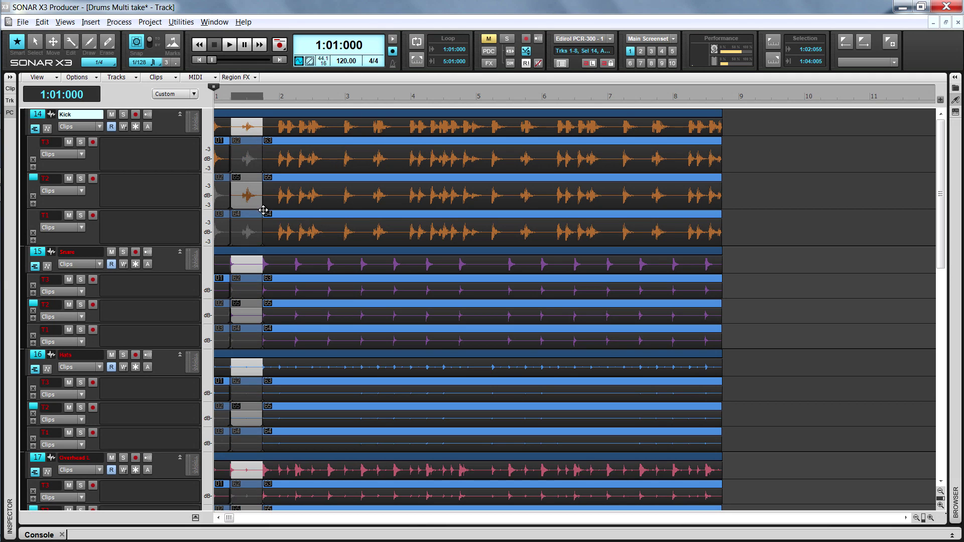
left_click_drag(290, 317, 319, 317)
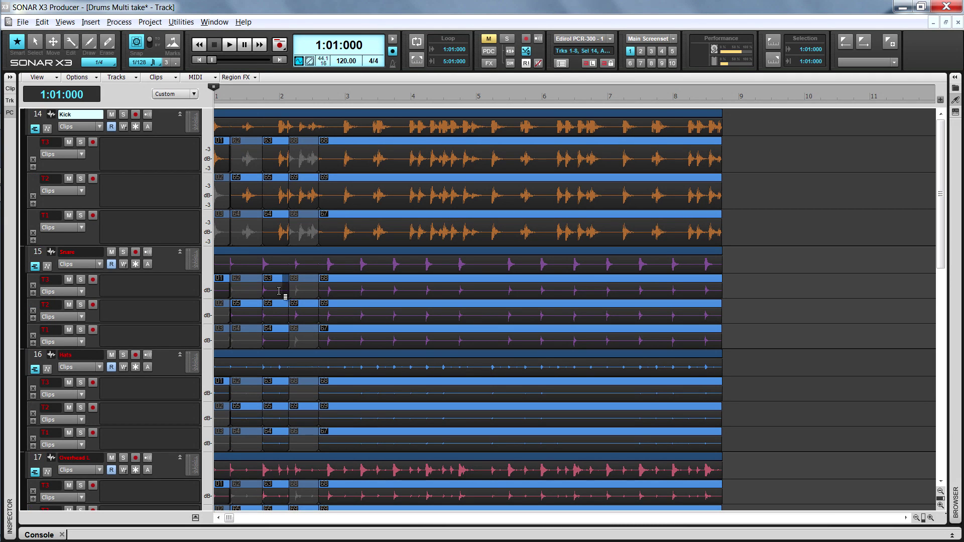
left_click(262, 292)
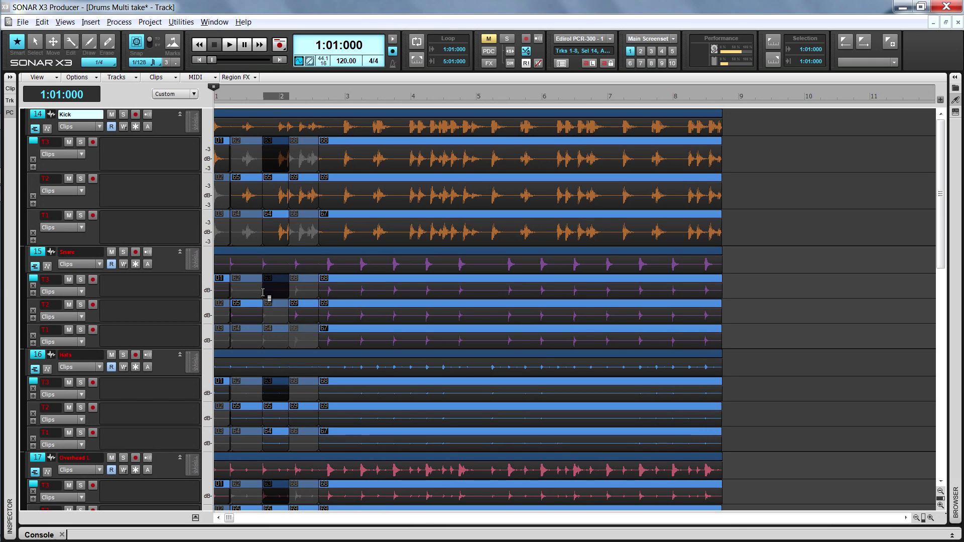